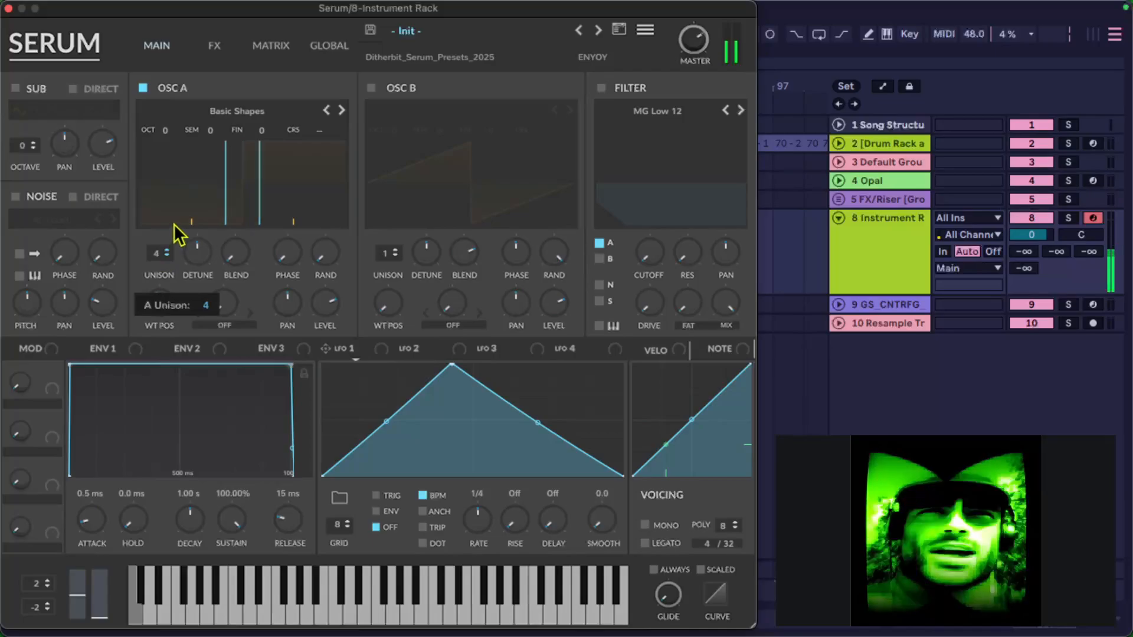
Step: Try OSC A one octave up with adjusted unison detune and blend, and return its octave to 0
drag(204, 268, 239, 244)
drag(249, 120, 262, 161)
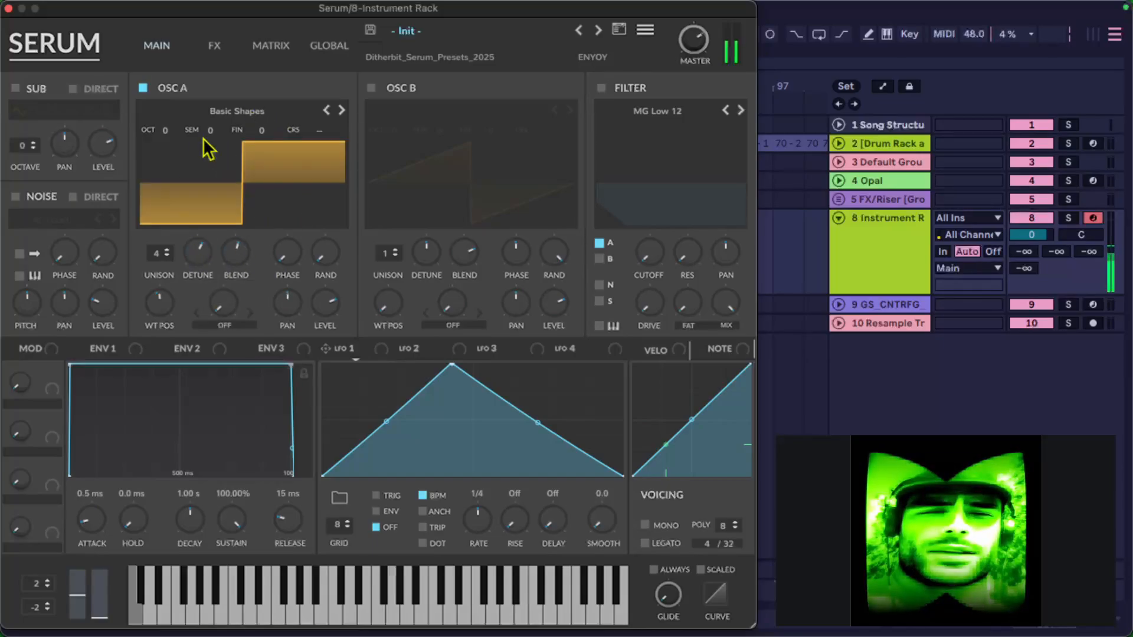
drag(172, 141, 177, 115)
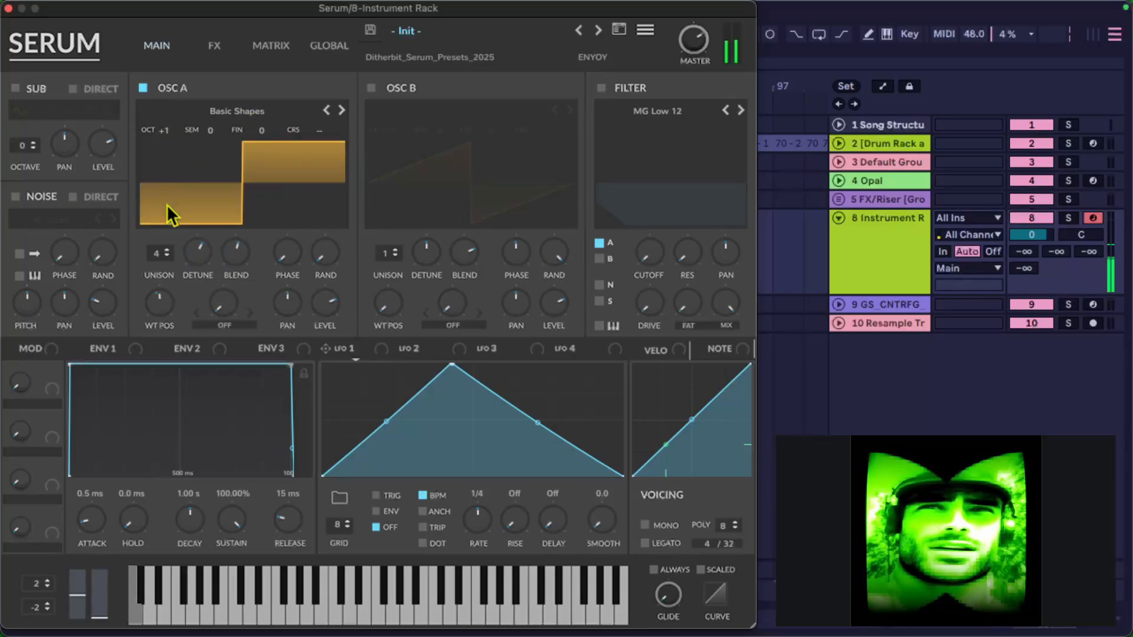
drag(236, 263, 189, 279)
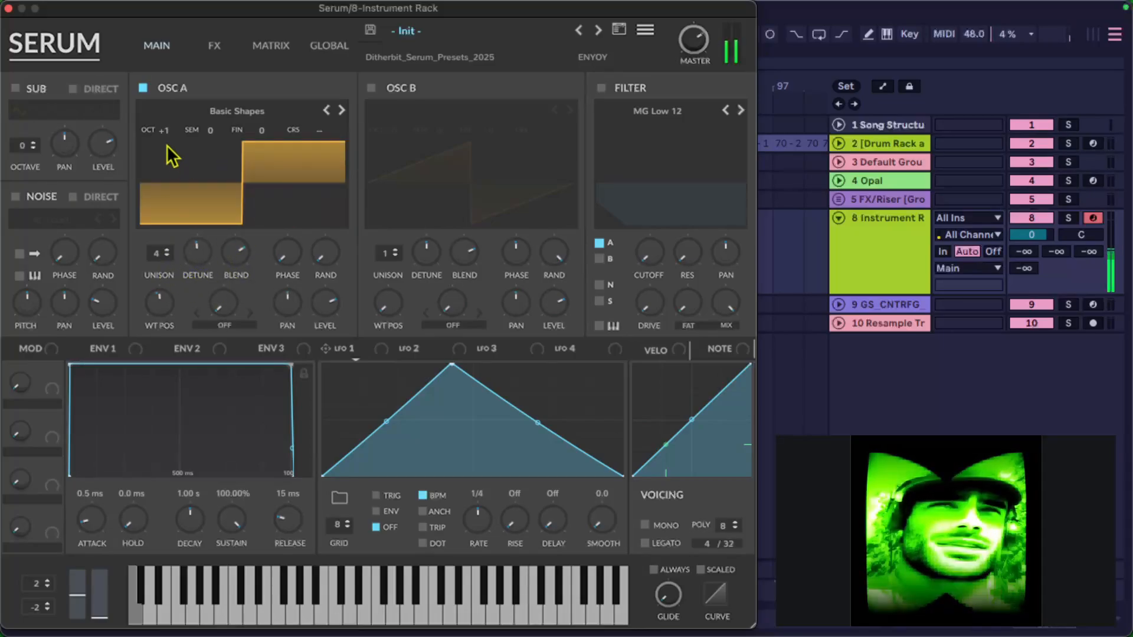
drag(168, 141, 171, 171)
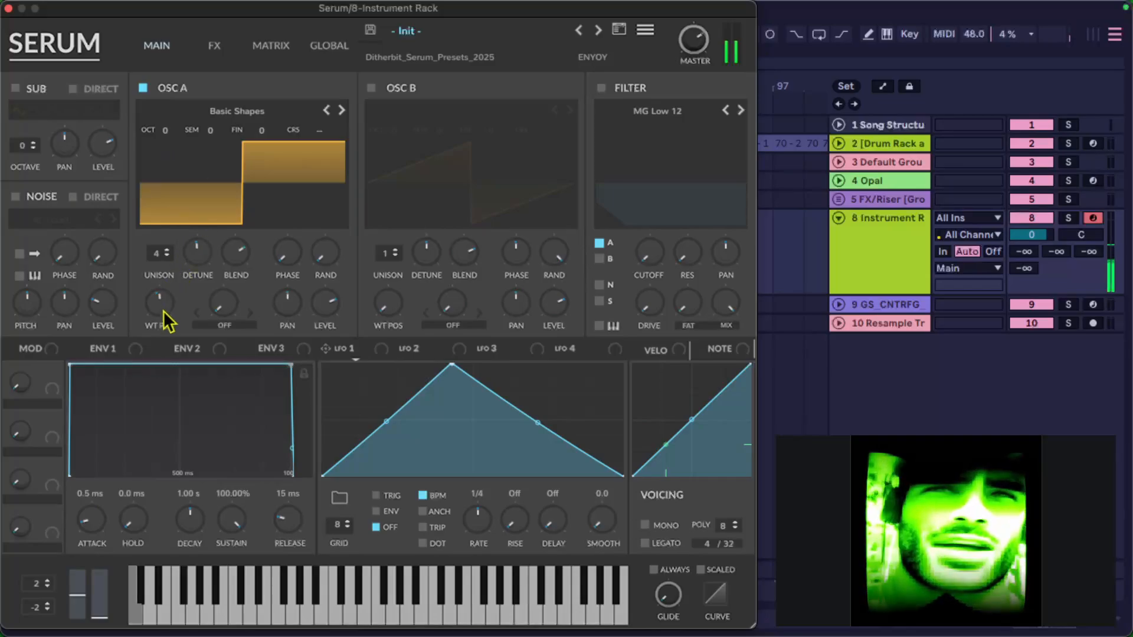
Step: Set OSC A to the sawtooth at wavetable position 2, with 2 unison voices, slightly reduced detune and full blend
drag(163, 312, 168, 378)
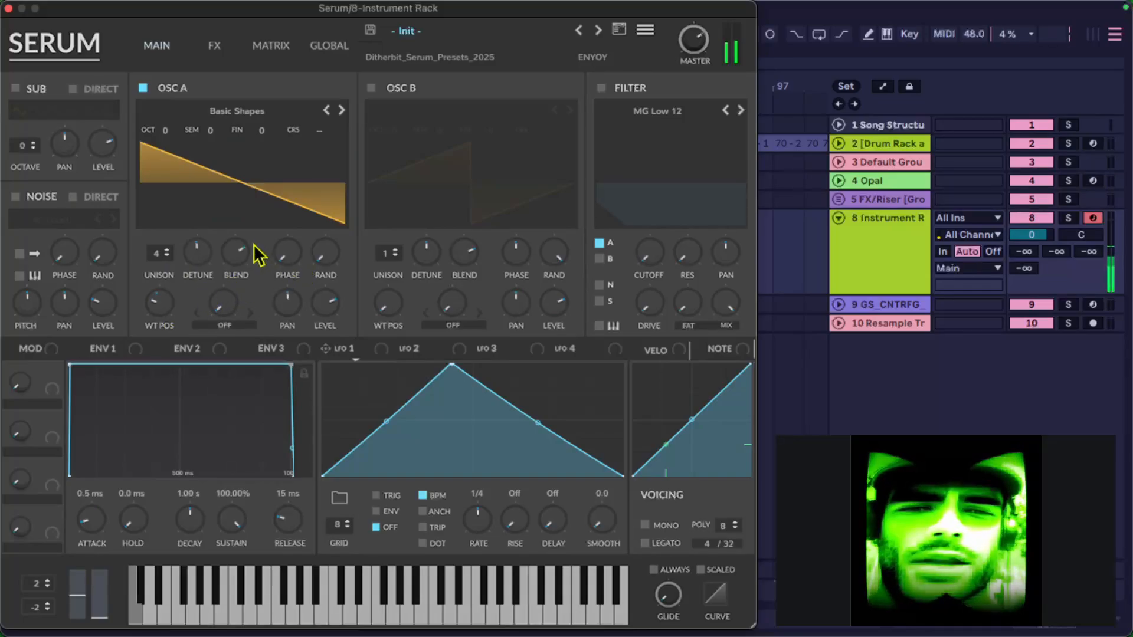
drag(243, 259, 214, 246)
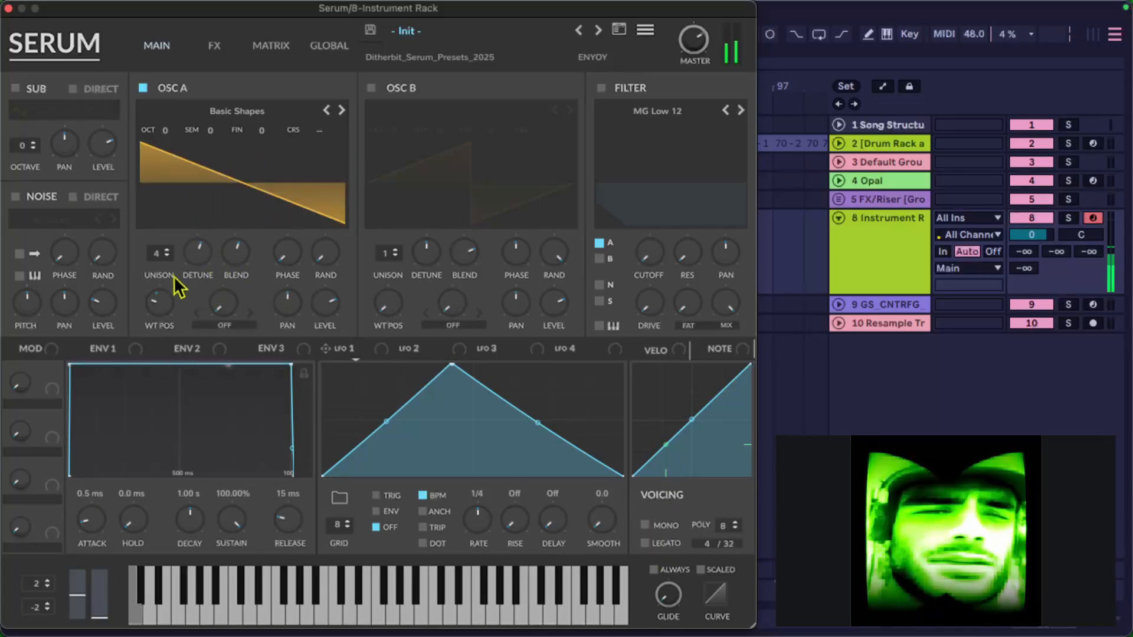
drag(165, 253, 204, 297)
drag(235, 253, 246, 184)
drag(162, 253, 160, 328)
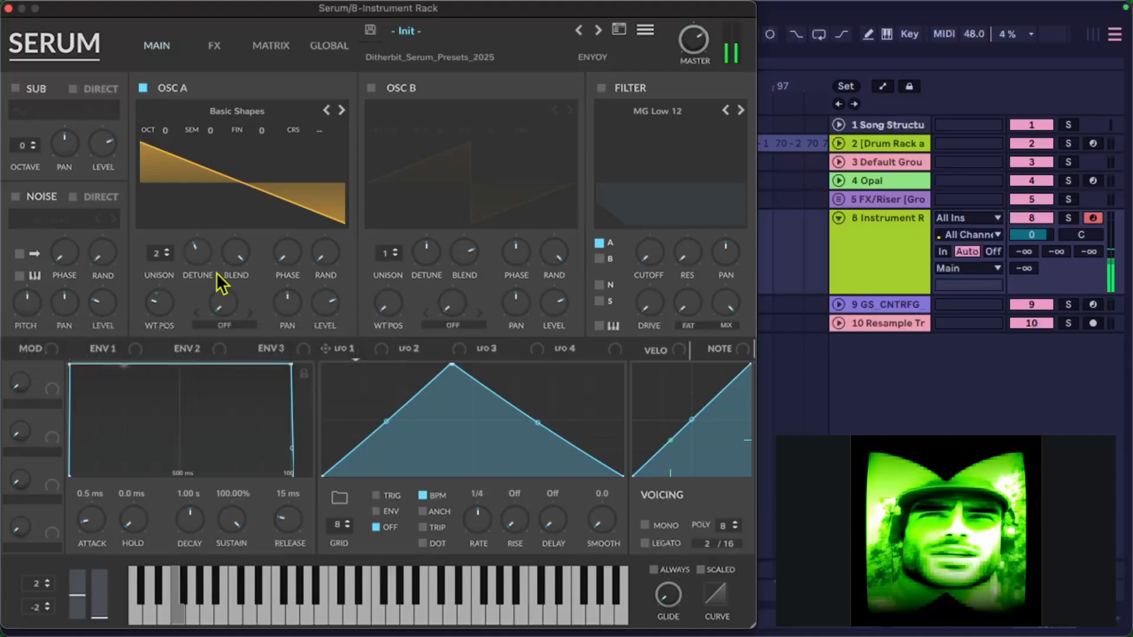
mouse_move(164, 134)
mouse_down()
mouse_move(165, 157)
mouse_move(169, 118)
mouse_up()
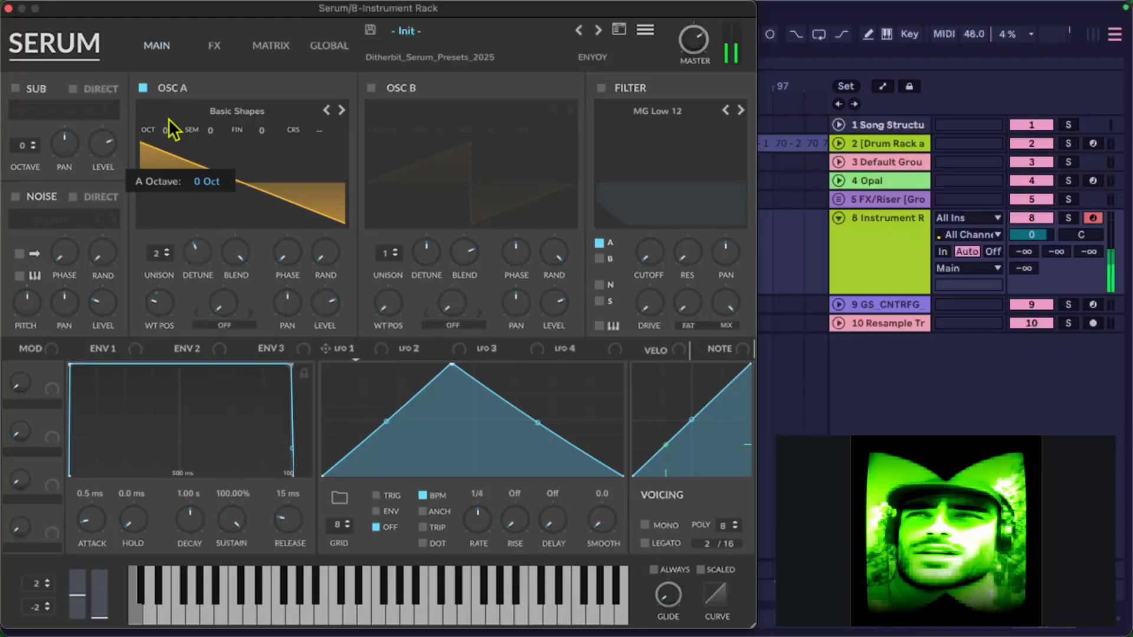
Step: Enable OSC B and raise its octave to +1
click(371, 88)
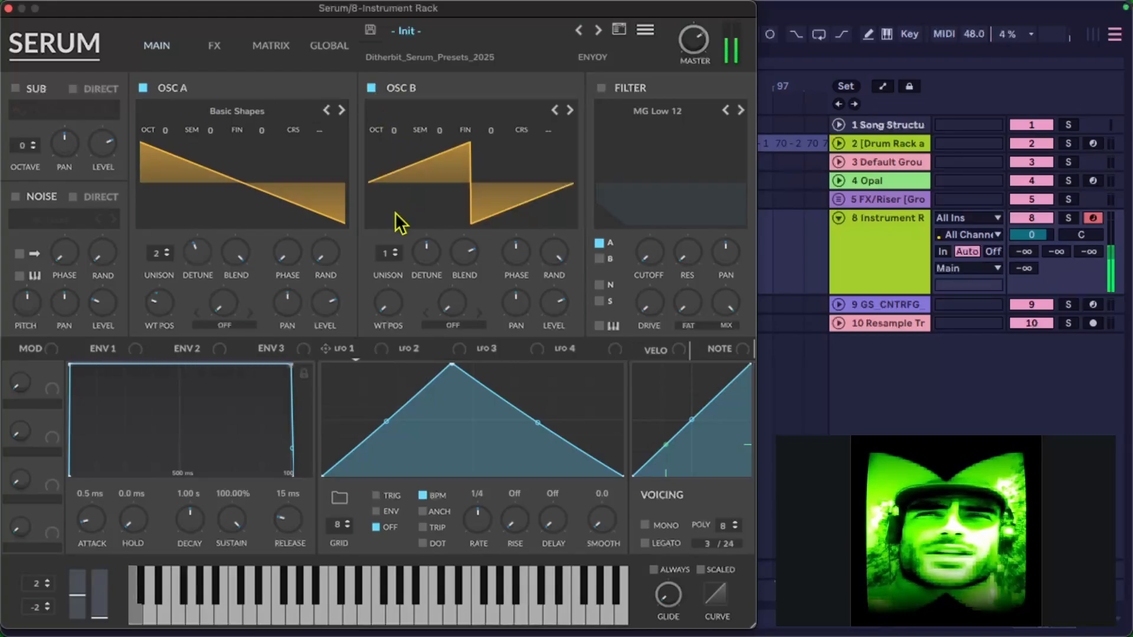
click(400, 118)
click(379, 145)
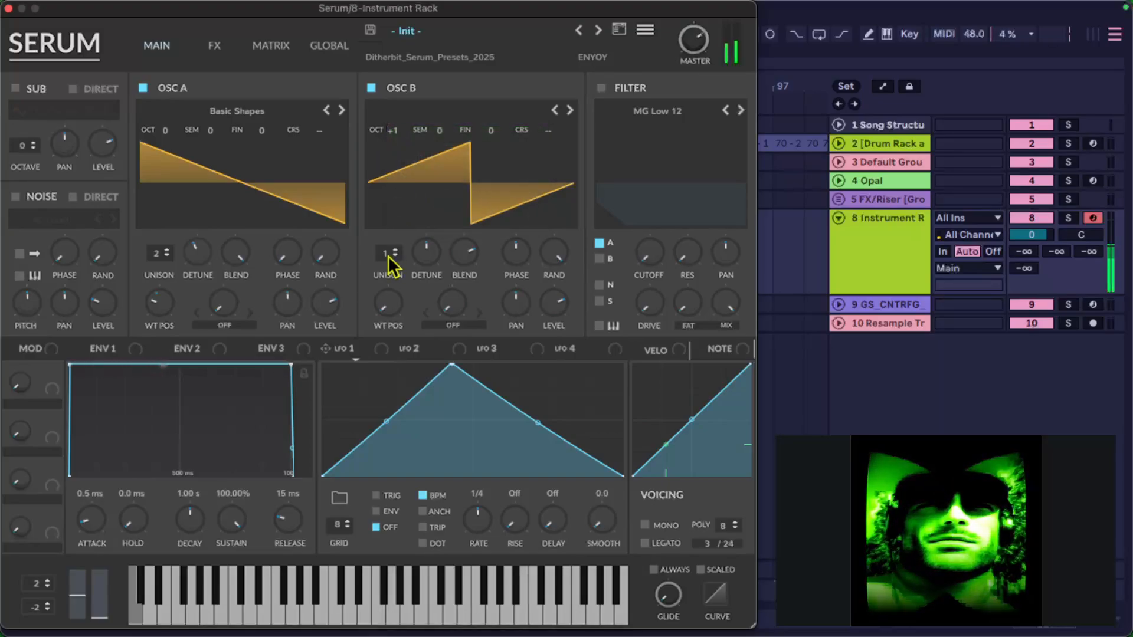
Step: Set OSC B to 2 unison voices with a blend of about 27, shift its phase and increase its detune
drag(388, 255, 396, 243)
drag(465, 252, 466, 368)
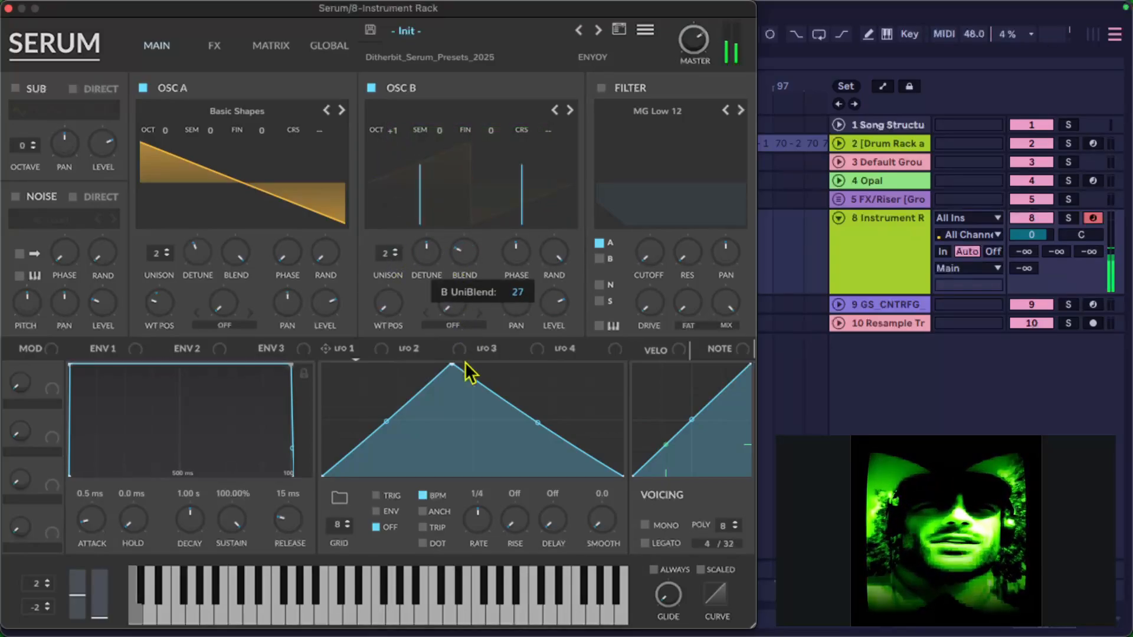
drag(519, 259, 518, 324)
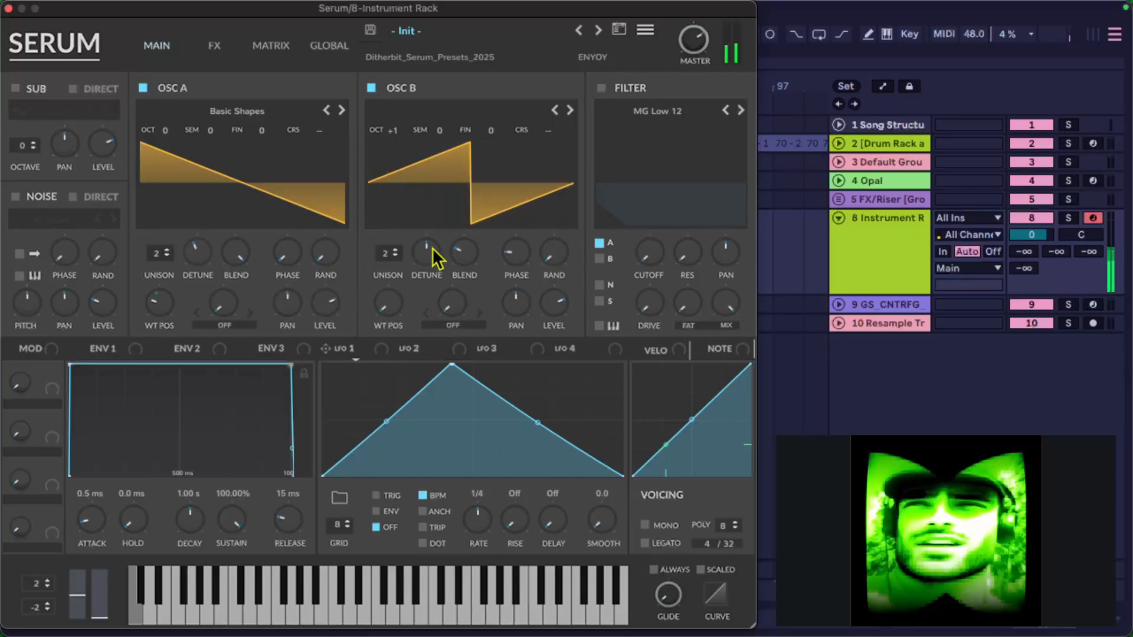
drag(435, 254, 436, 224)
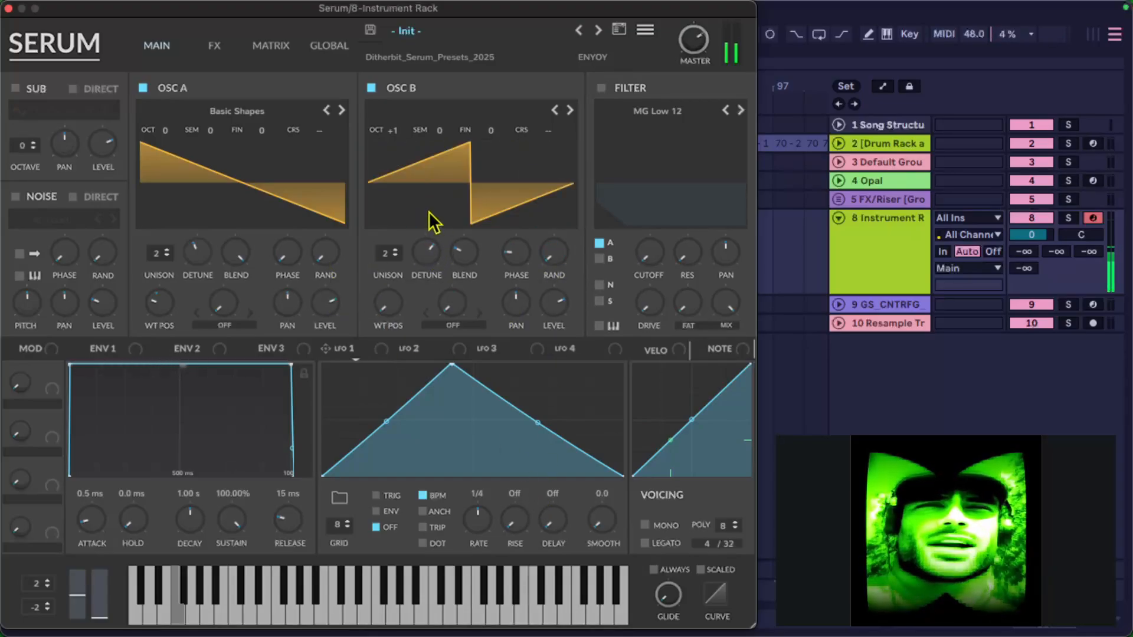
Step: Set the voicing to mono with always-on glide, try legato before leaving it off, and adjust the glide time
click(646, 525)
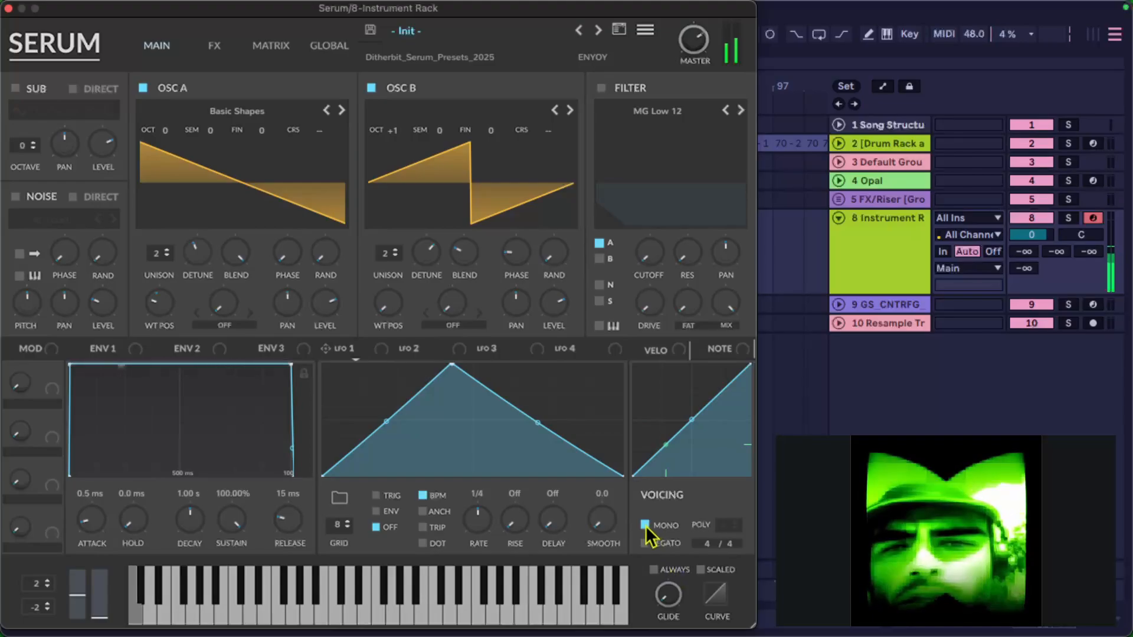
click(655, 570)
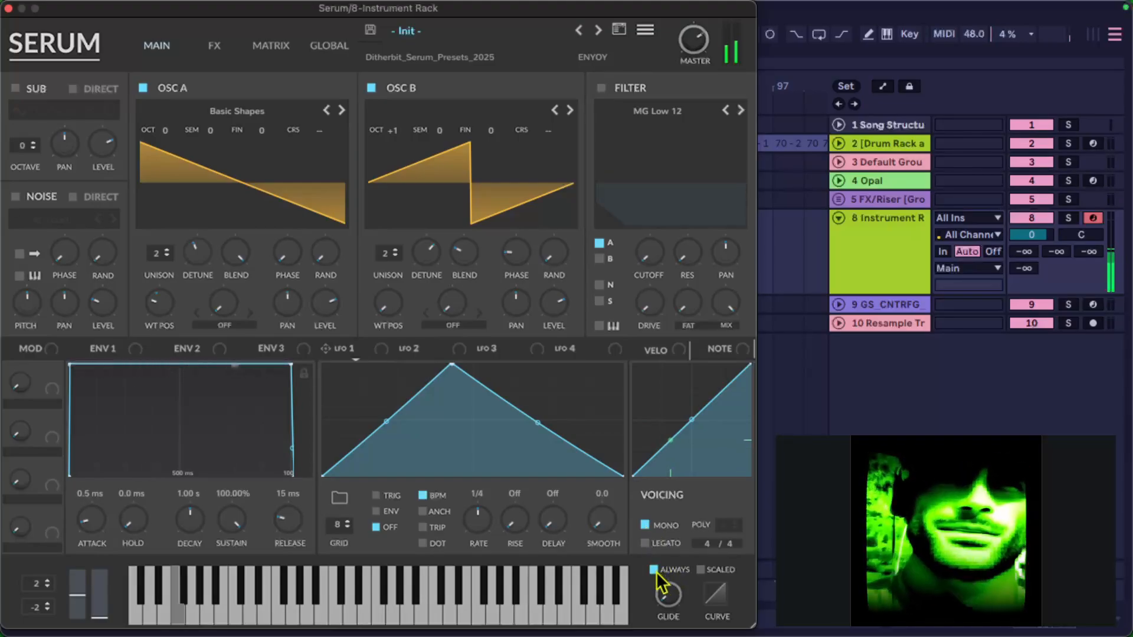
click(646, 543)
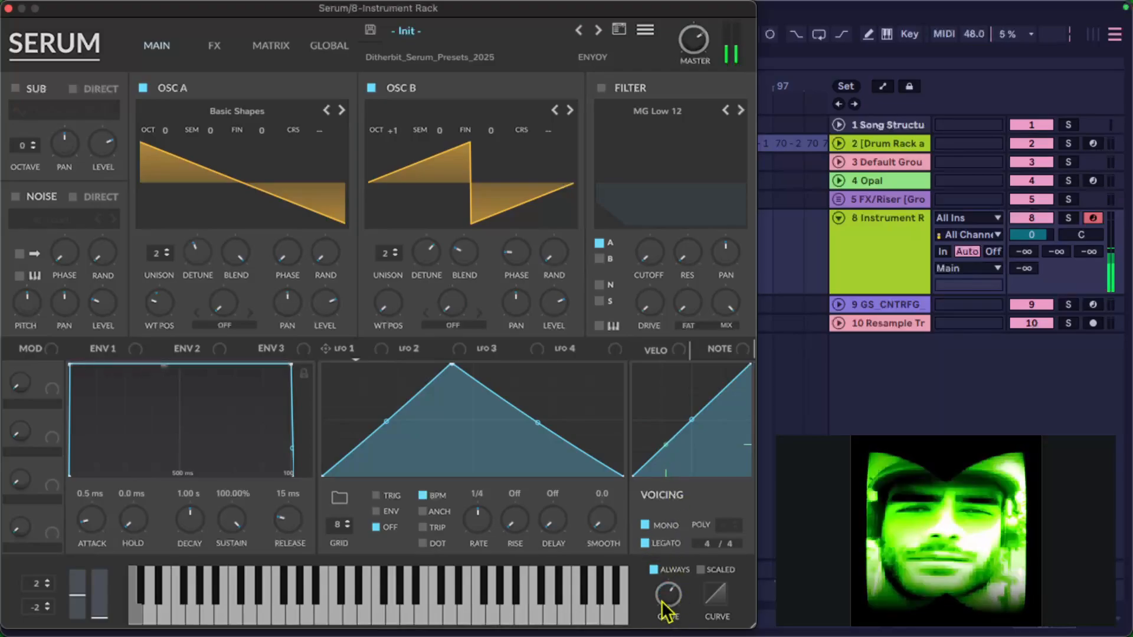
click(646, 543)
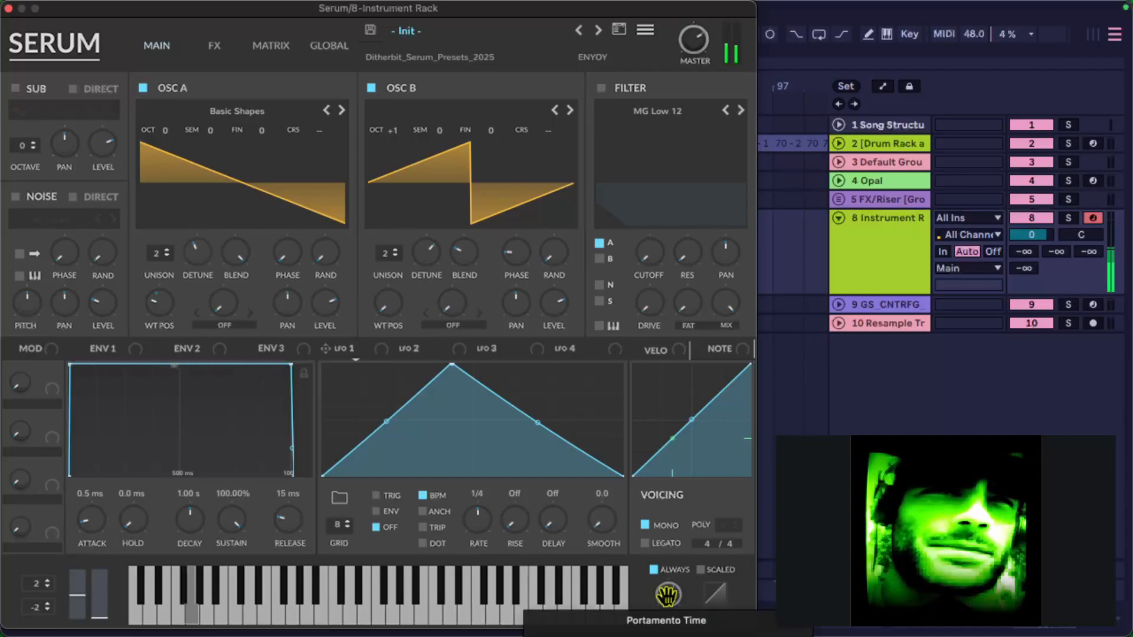
drag(666, 594, 664, 616)
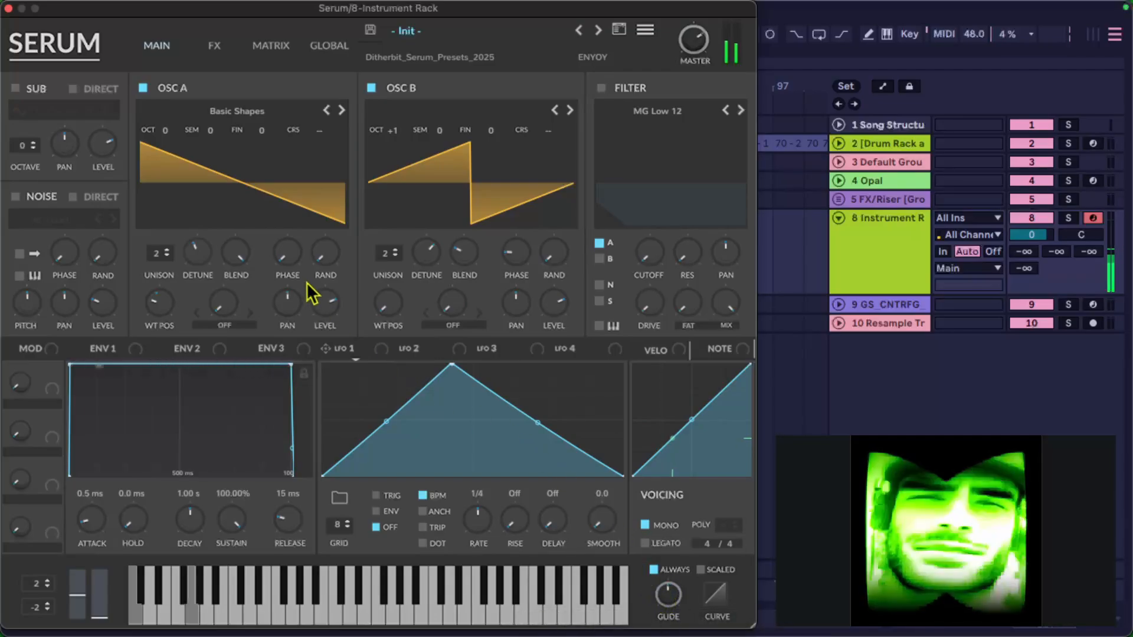
Step: Lower OSC B's octave to -1, turn up its wavetable position and reduce its unison detune
mouse_move(165, 131)
mouse_down()
mouse_move(165, 148)
mouse_move(159, 119)
mouse_up()
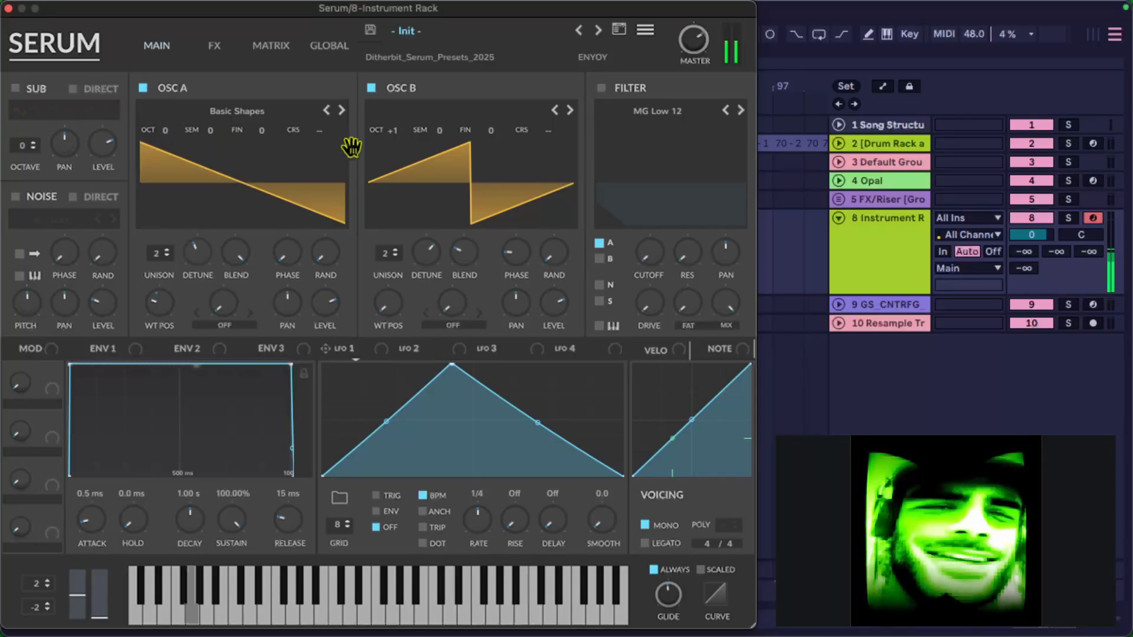
drag(383, 131, 358, 156)
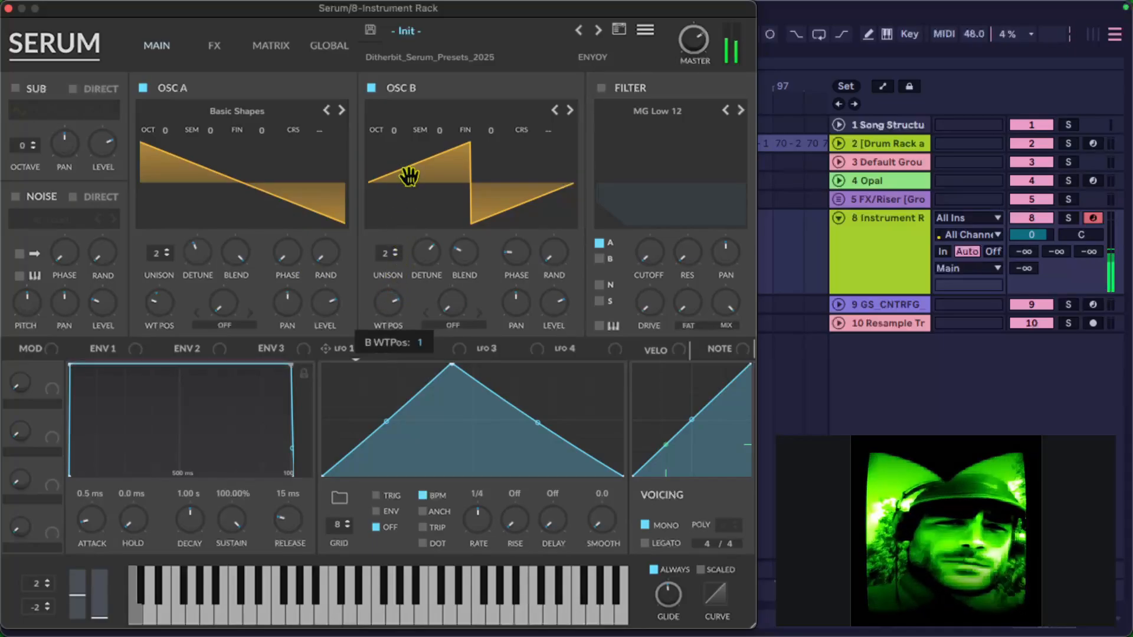
drag(440, 255, 431, 303)
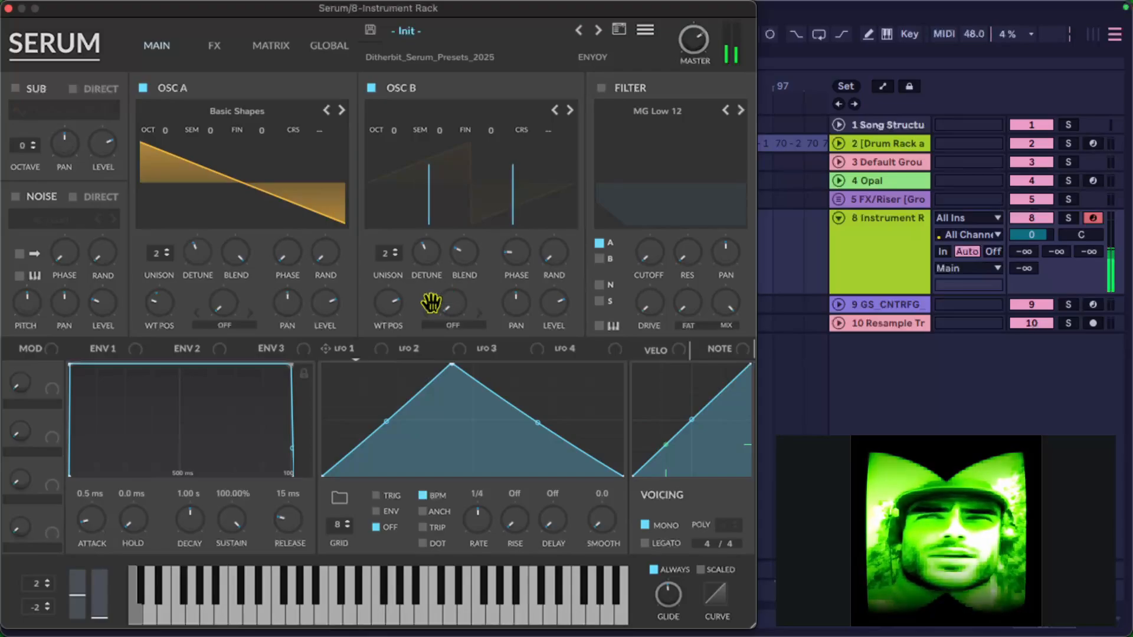
drag(393, 131, 393, 163)
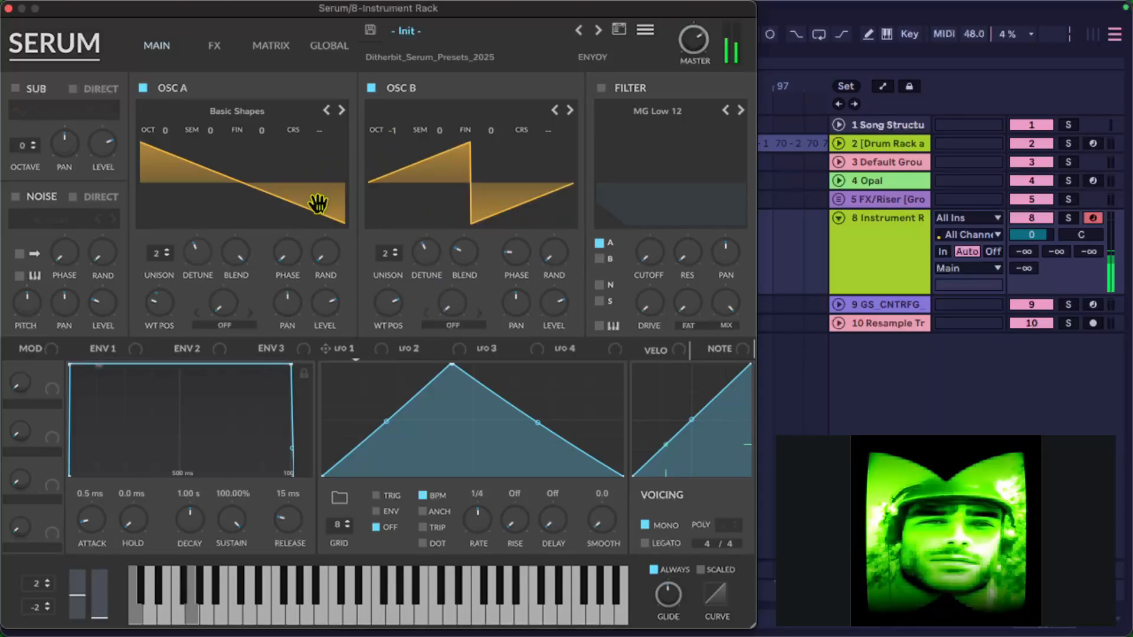
Step: Enable the MG Low 12 filter, route OSC B through it along with OSC A, and open the cutoff to about midway
click(603, 89)
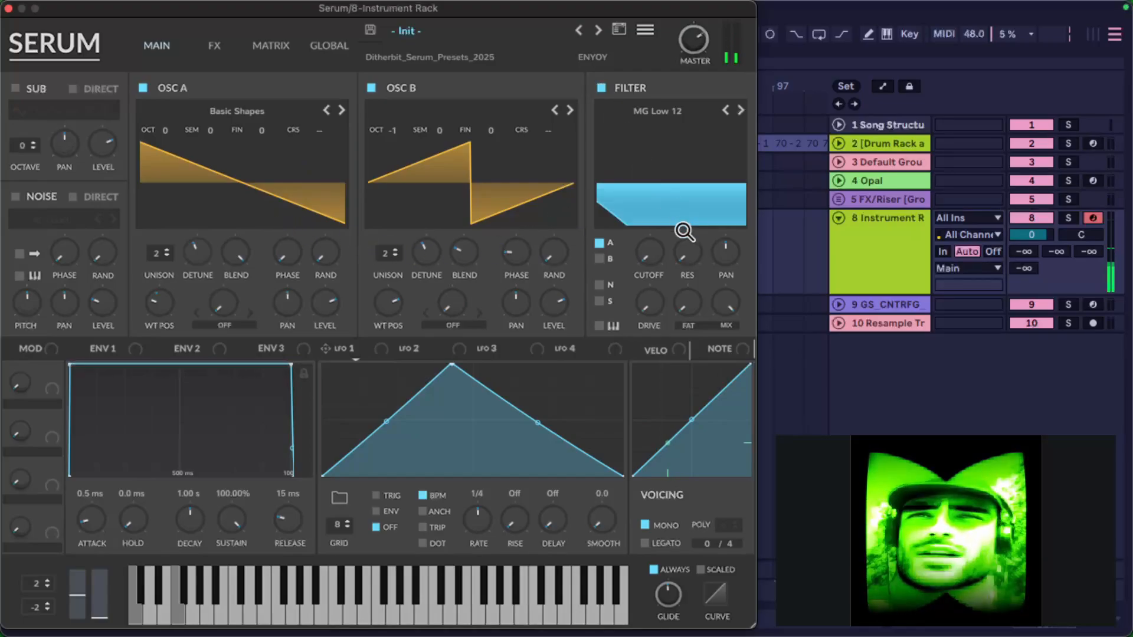
drag(656, 258, 667, 166)
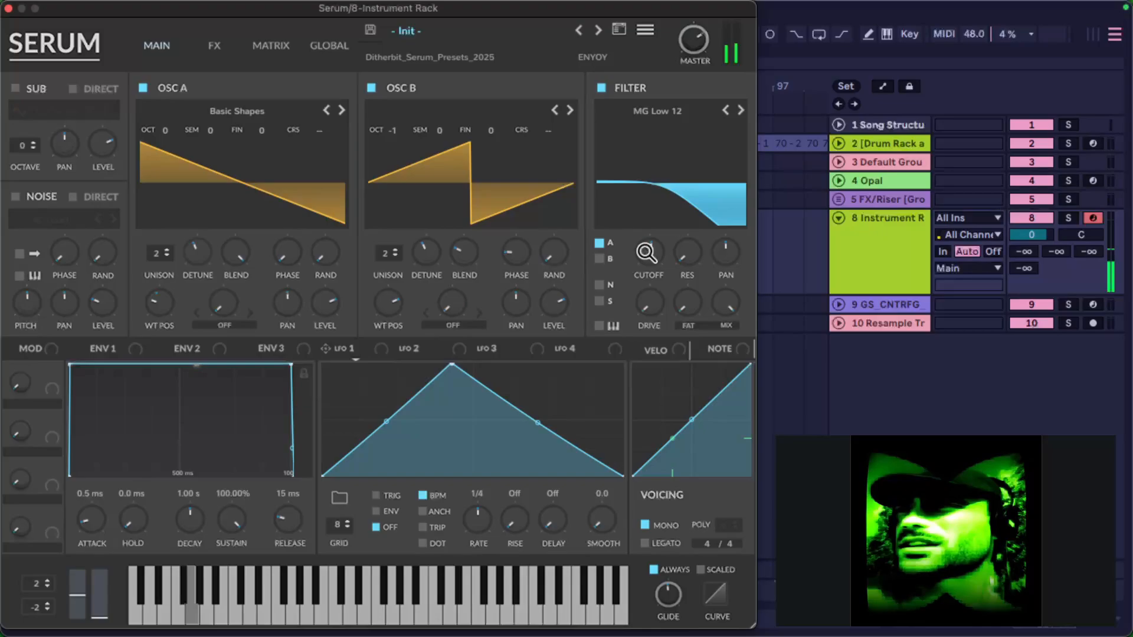
click(599, 259)
mouse_move(651, 254)
mouse_down()
mouse_move(649, 281)
mouse_move(652, 250)
mouse_up()
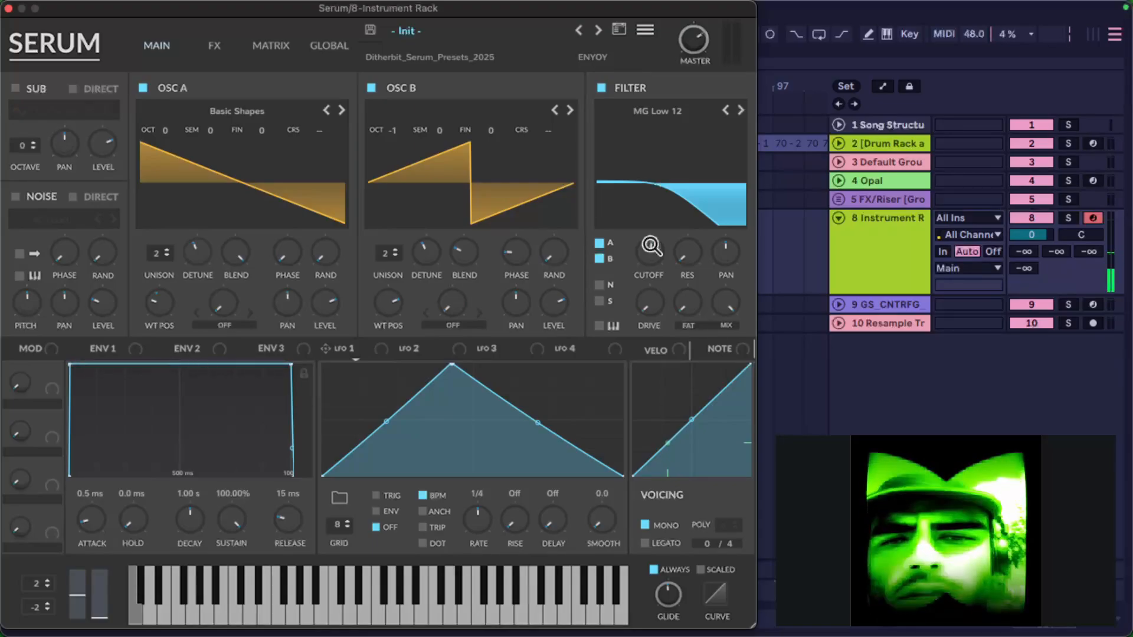
Step: Shape the filter by adding drive, resonance and fat, and fine-tune the cutoff slightly above midway
drag(650, 257, 655, 240)
drag(659, 297, 692, 177)
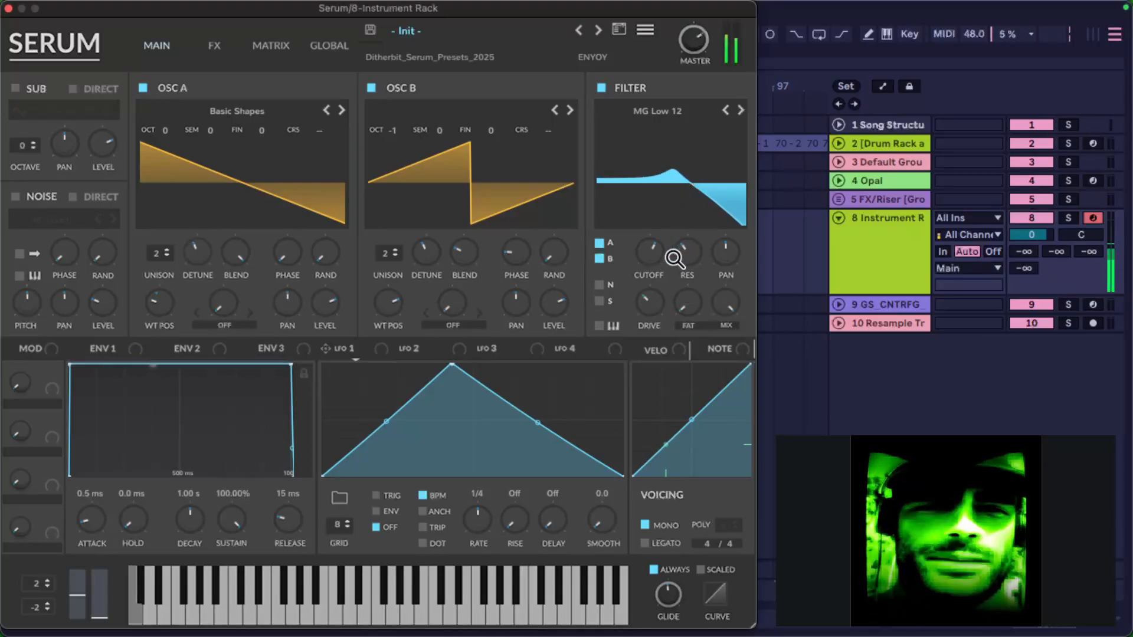
drag(693, 252, 649, 256)
drag(685, 297, 688, 211)
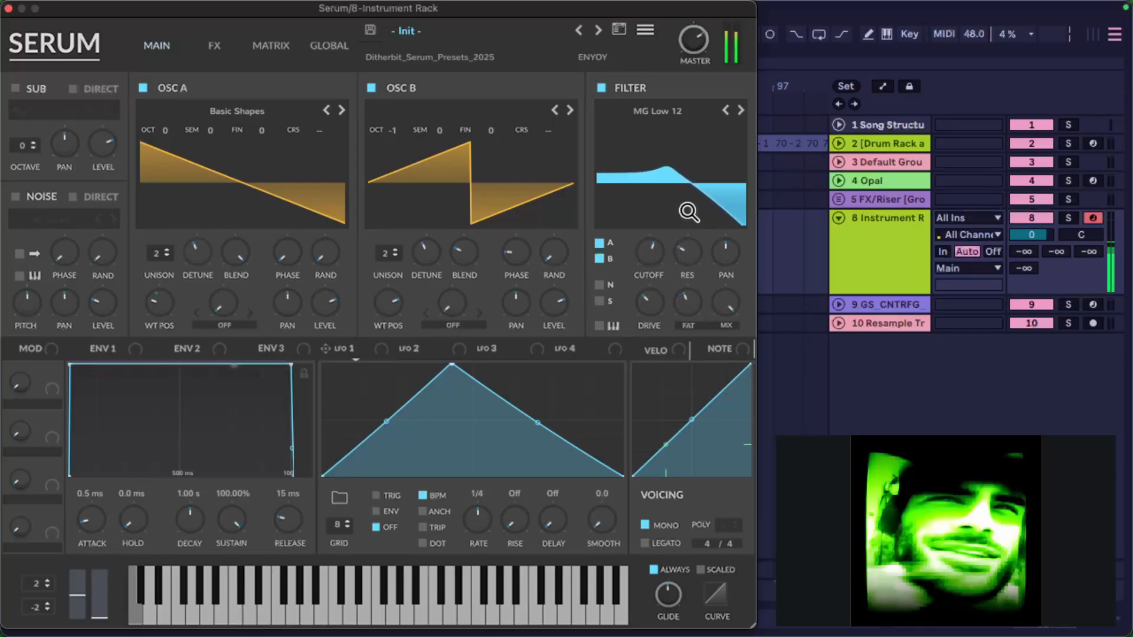
drag(653, 252, 653, 258)
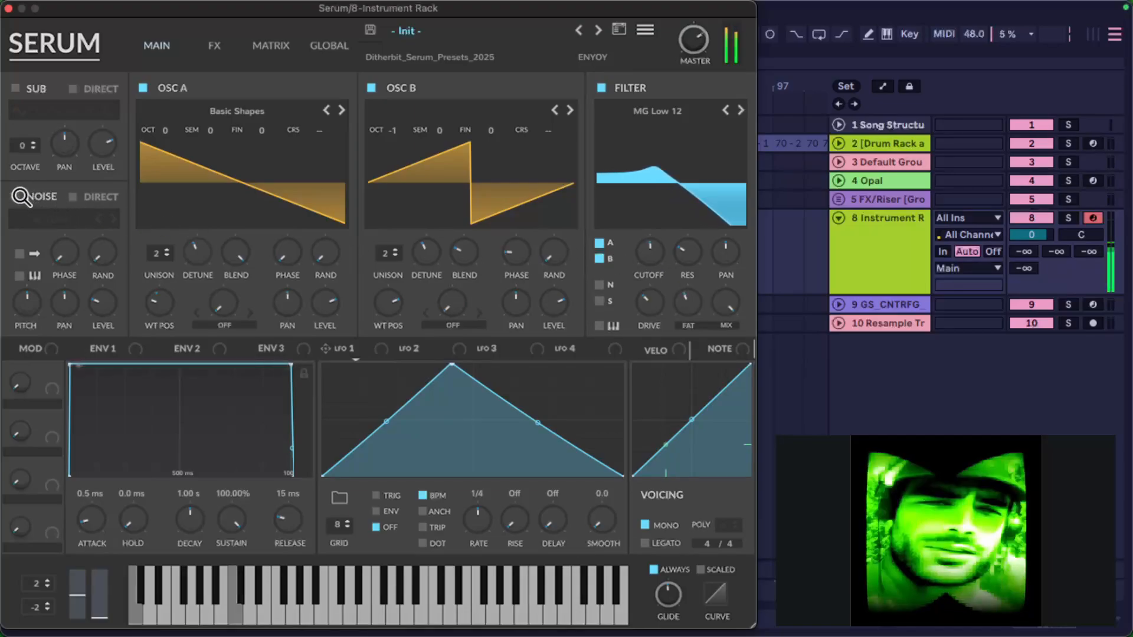
Step: Enable the sub oscillator, try its octave setting, and raise its level to maximum
click(16, 88)
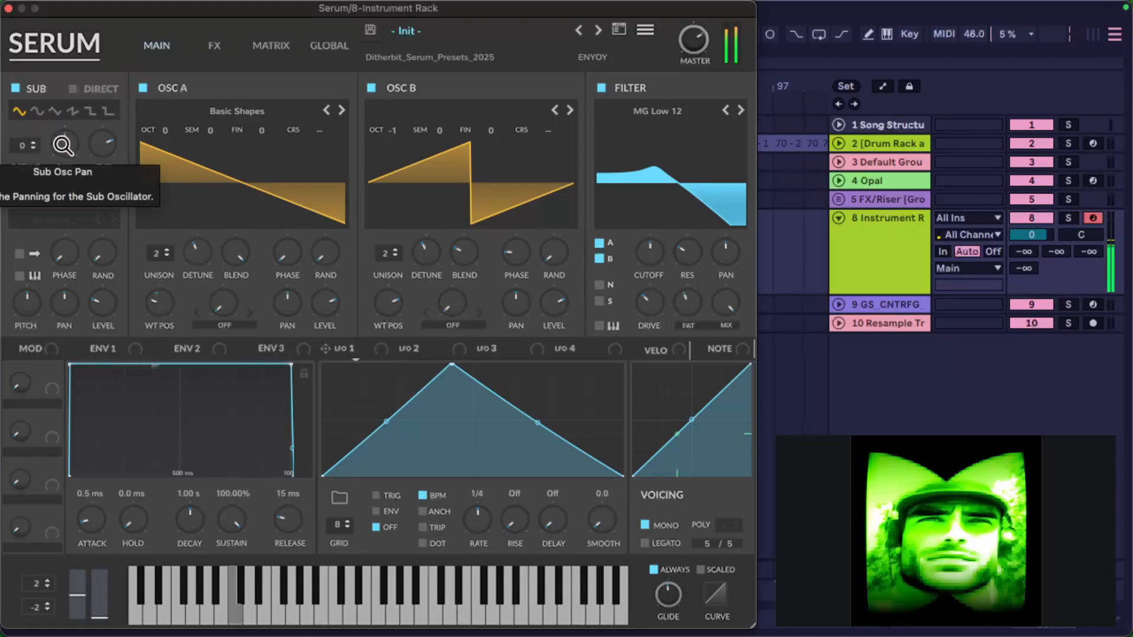
drag(28, 148, 32, 138)
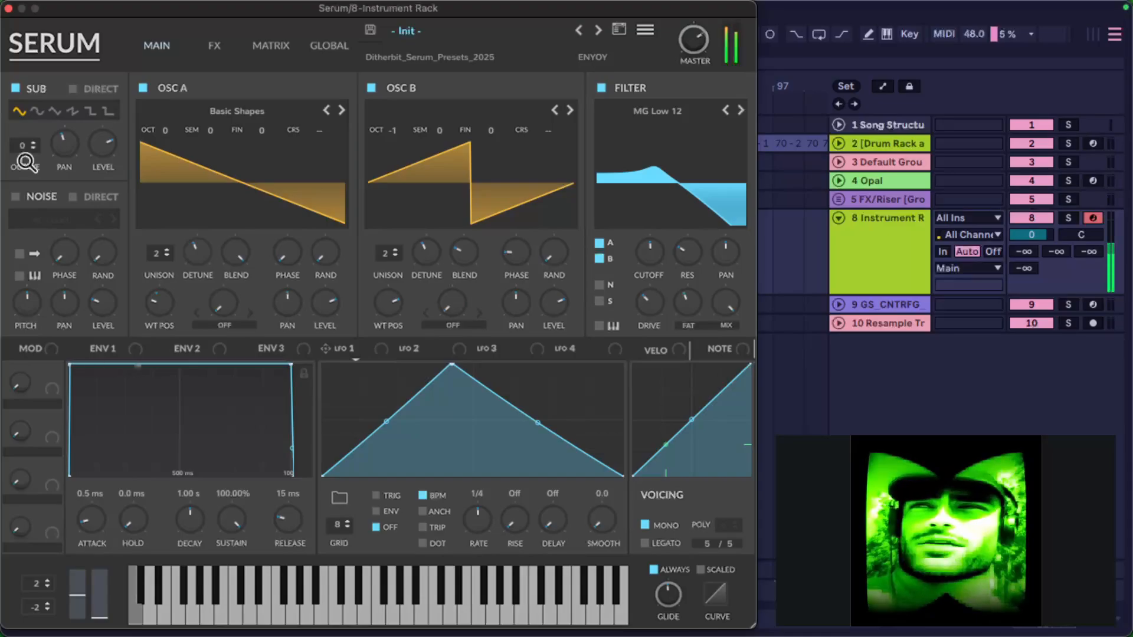
mouse_move(24, 161)
mouse_down()
mouse_move(25, 141)
mouse_move(32, 170)
mouse_move(31, 155)
mouse_up()
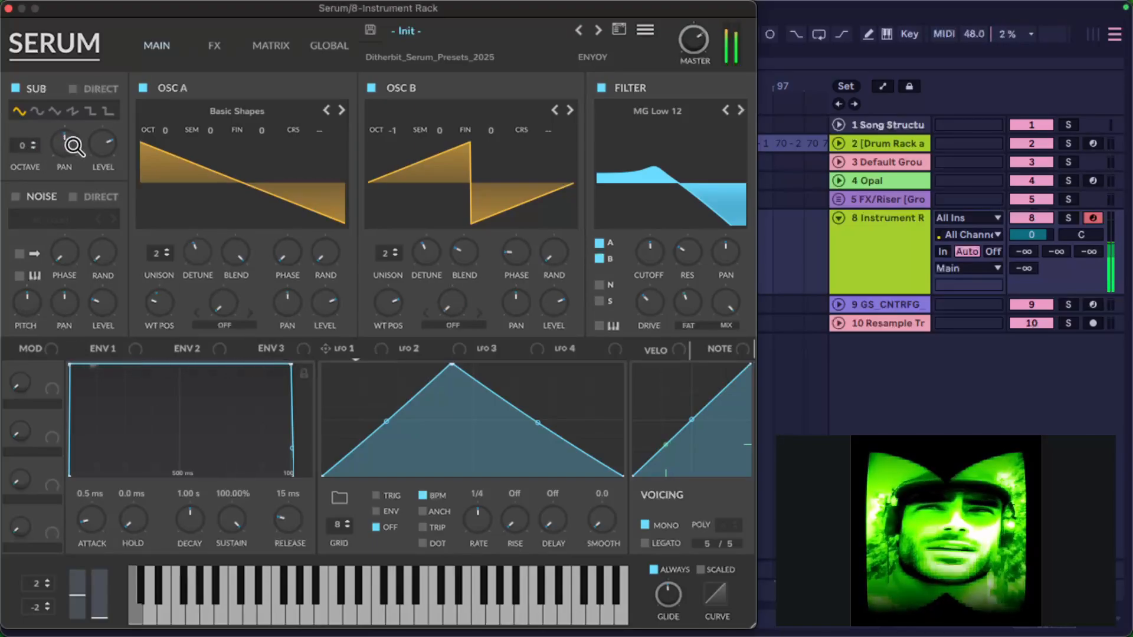
drag(102, 143, 101, 106)
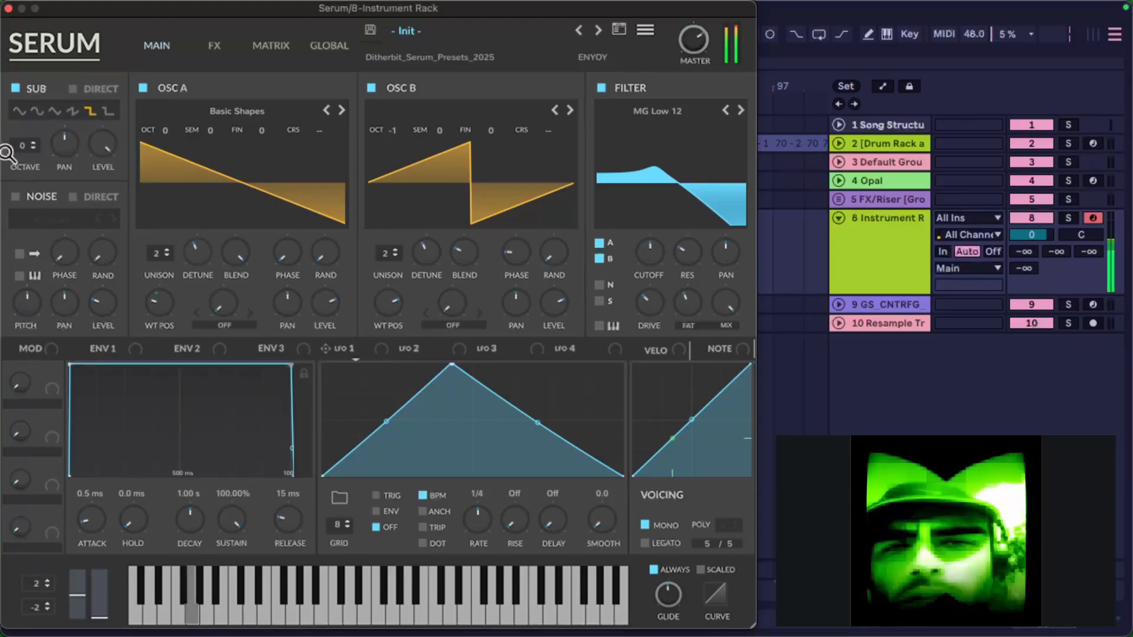
Step: Set the sub oscillator's octave to -1, audition other waveforms, and return it to the sine shape
drag(20, 145, 22, 164)
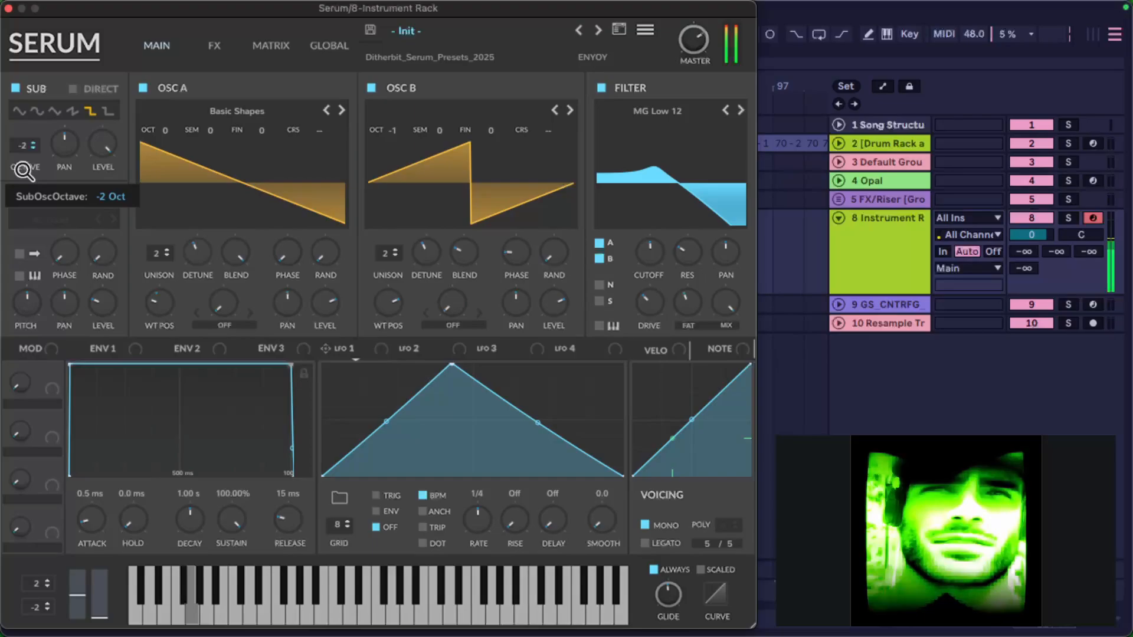
click(108, 111)
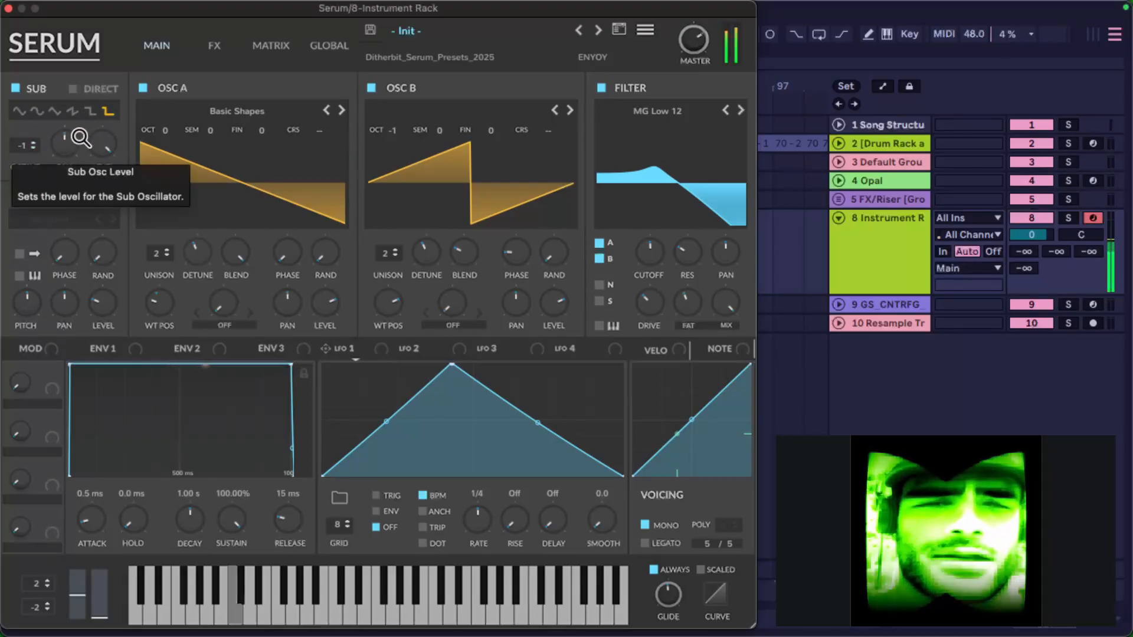
click(53, 111)
click(23, 112)
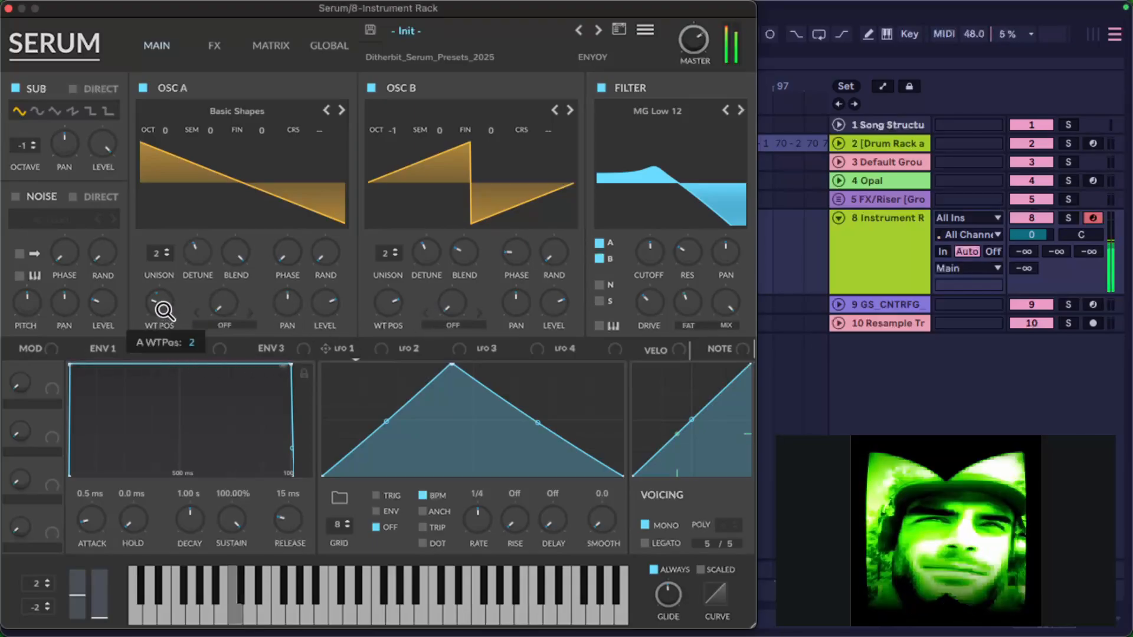
Step: Try OSC A's wavetable position at 3, return it to 2, and raise the filter cutoff to about 1168 Hz
mouse_move(160, 308)
mouse_down()
mouse_move(162, 336)
mouse_move(175, 256)
mouse_move(164, 318)
mouse_up()
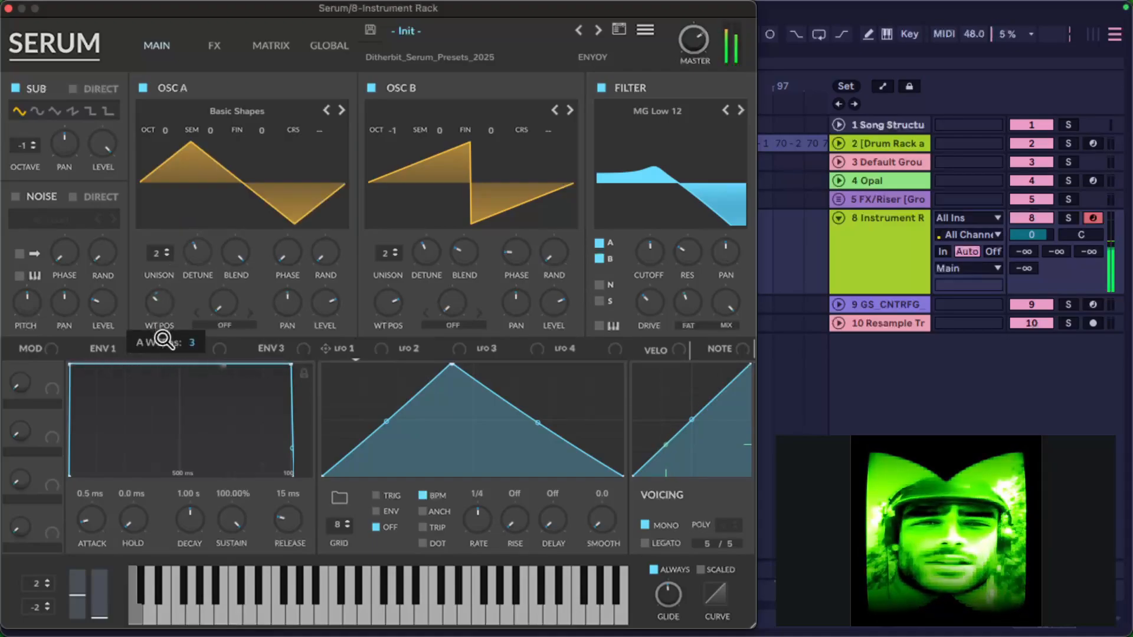
scroll(161, 341, up, 5)
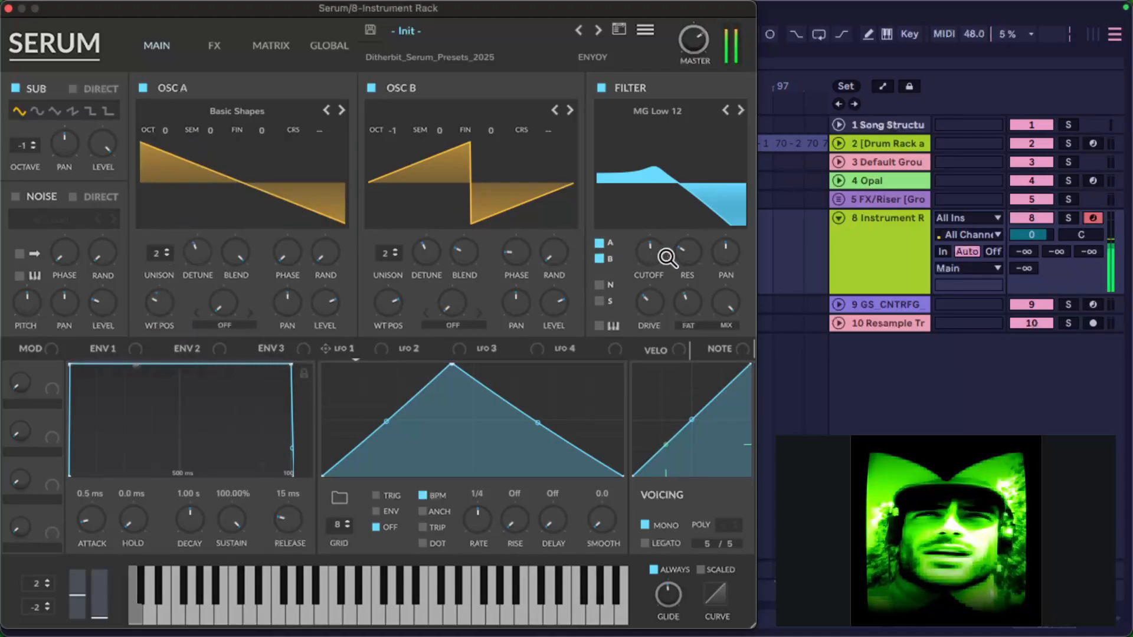
drag(667, 258, 667, 229)
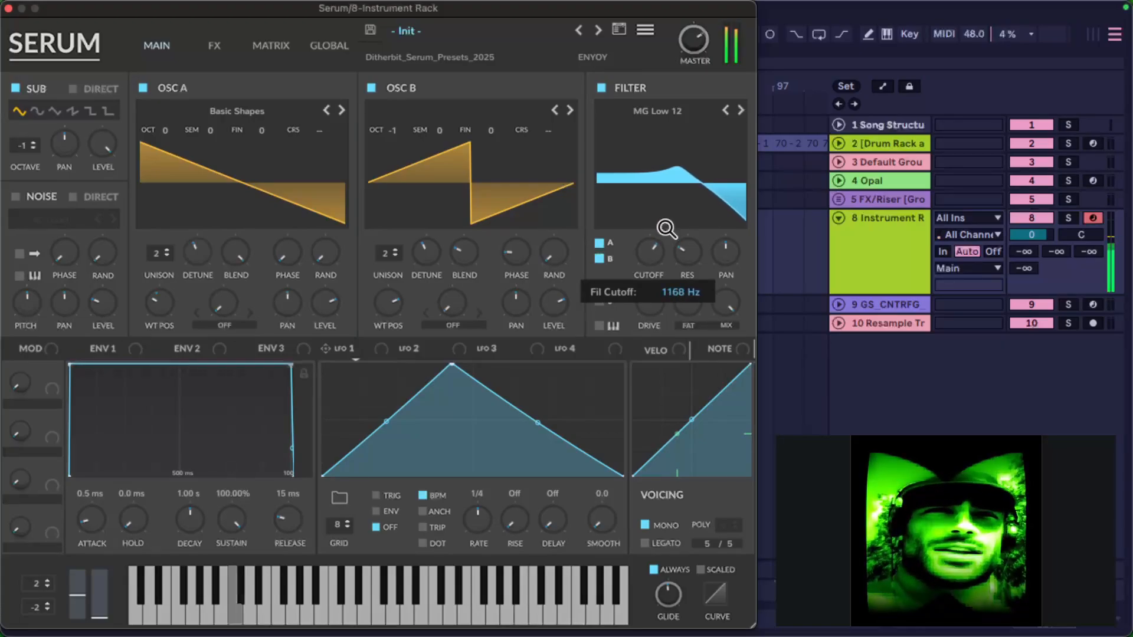
Step: Change the filter type to Notch 12, lower its resonance to about 4%, and bring the cutoff down
click(678, 111)
mouse_move(678, 136)
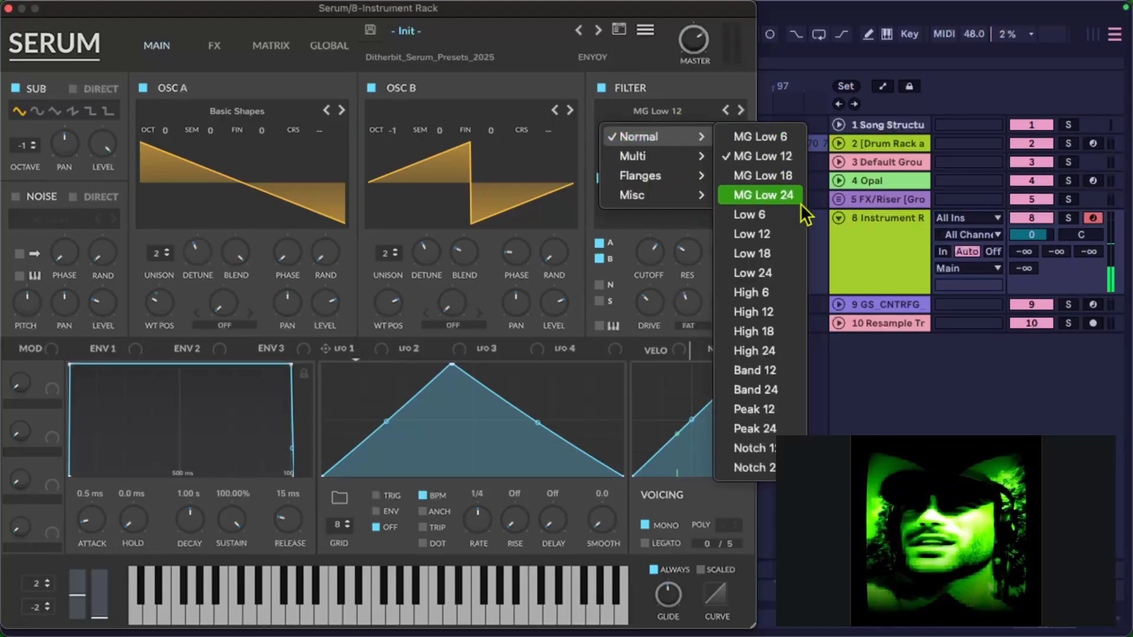
click(761, 448)
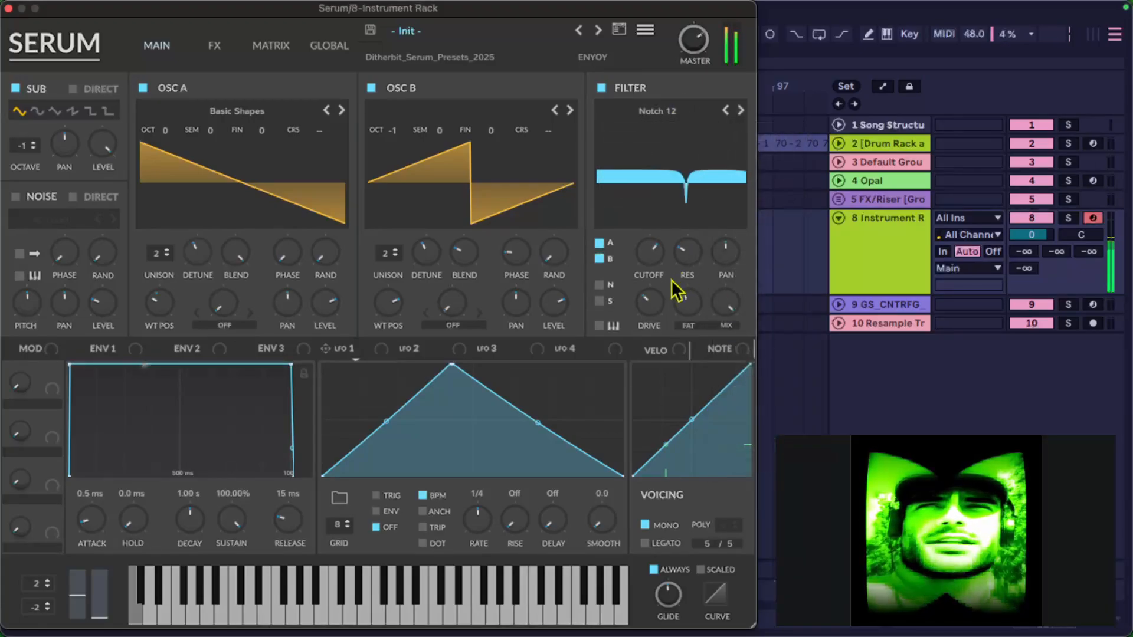
mouse_move(655, 260)
drag(652, 293, 690, 282)
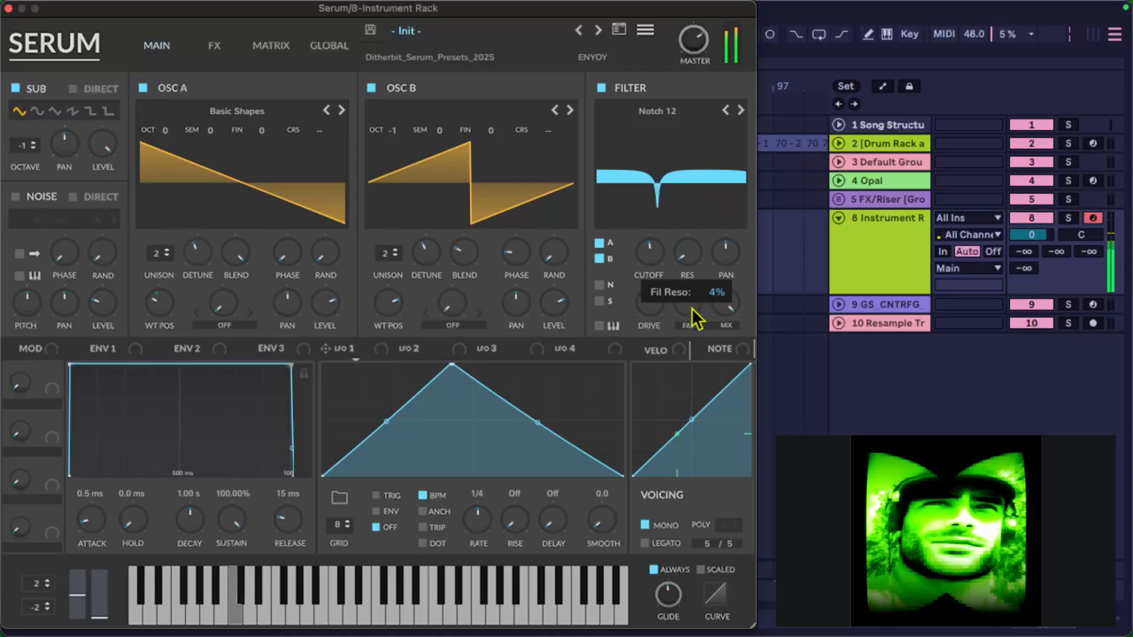
drag(649, 245, 650, 255)
Step: Raise the notch filter's fat, reduce its drive, and sweep the cutoff down to a lower frequency
mouse_move(683, 313)
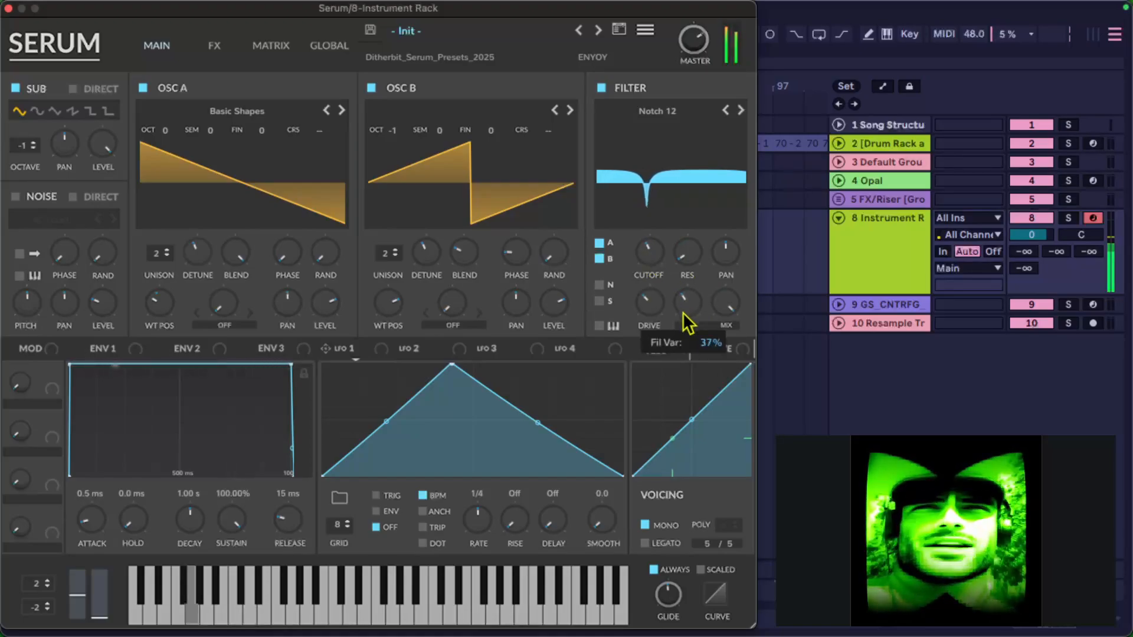
drag(682, 313, 660, 377)
mouse_move(647, 255)
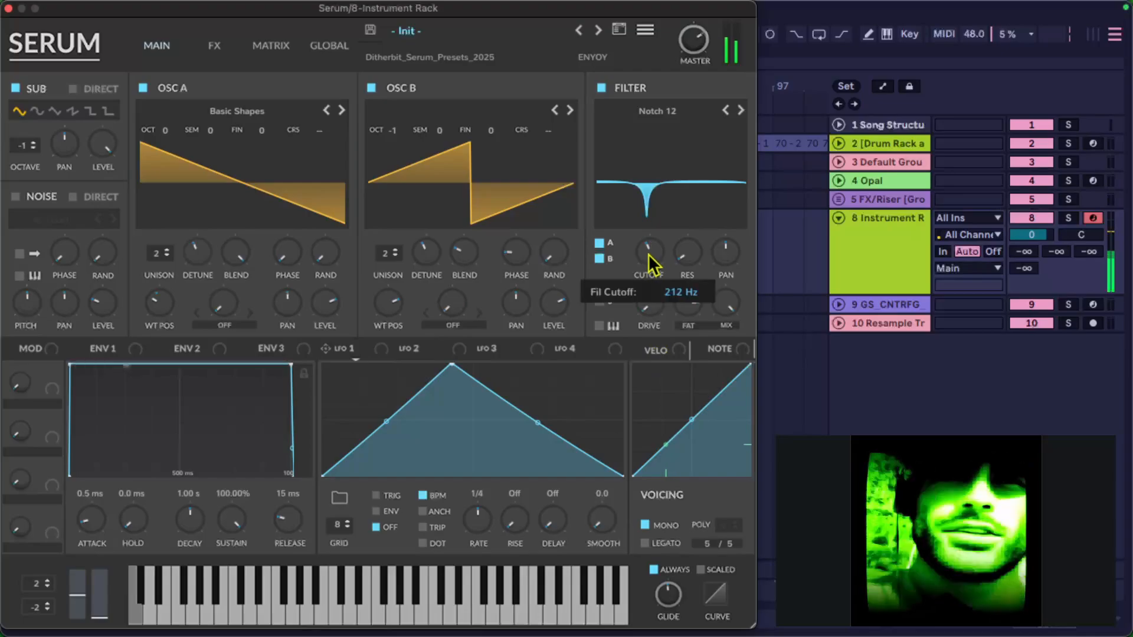
drag(651, 214, 651, 268)
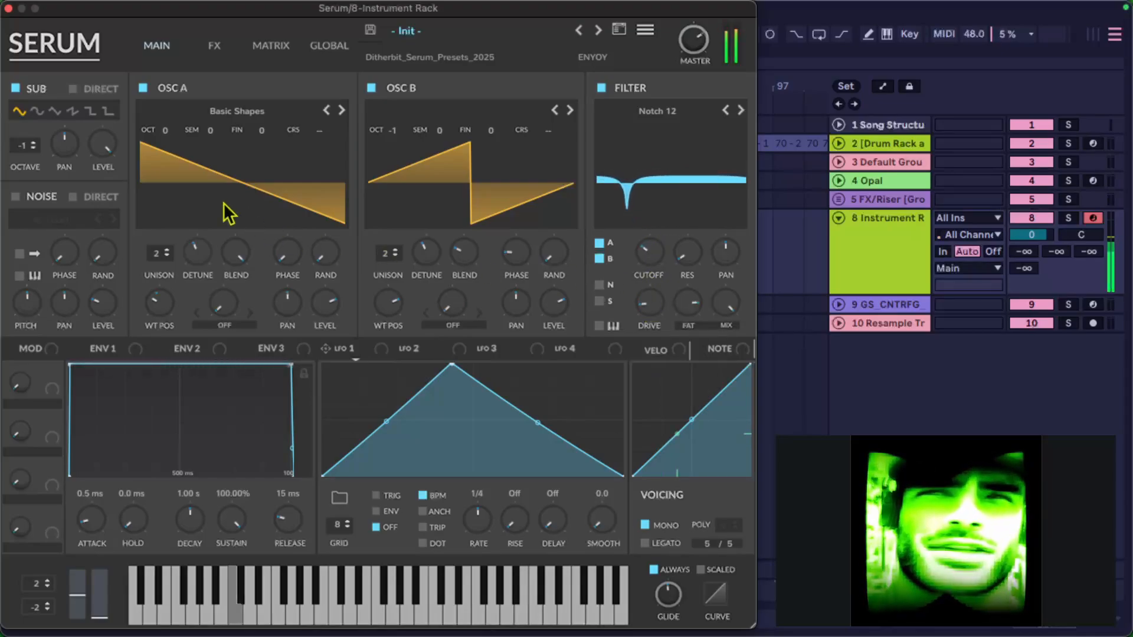
Step: Enable the noise oscillator and change the filter type to Notch 24, sweeping its cutoff down into the low range
click(17, 197)
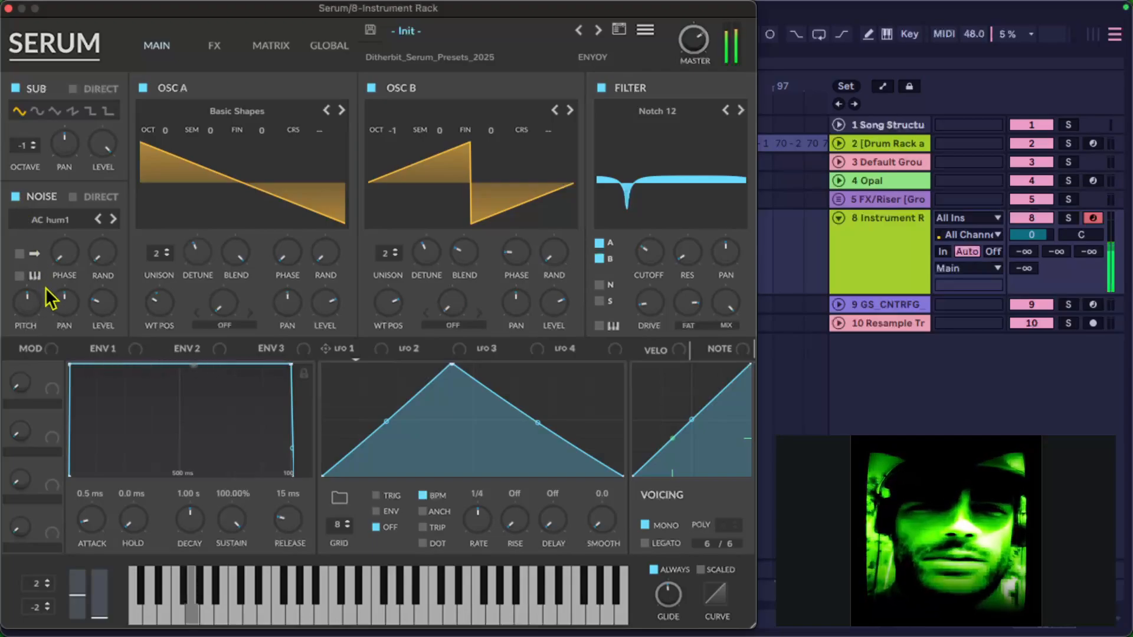
drag(650, 259, 721, 147)
click(707, 124)
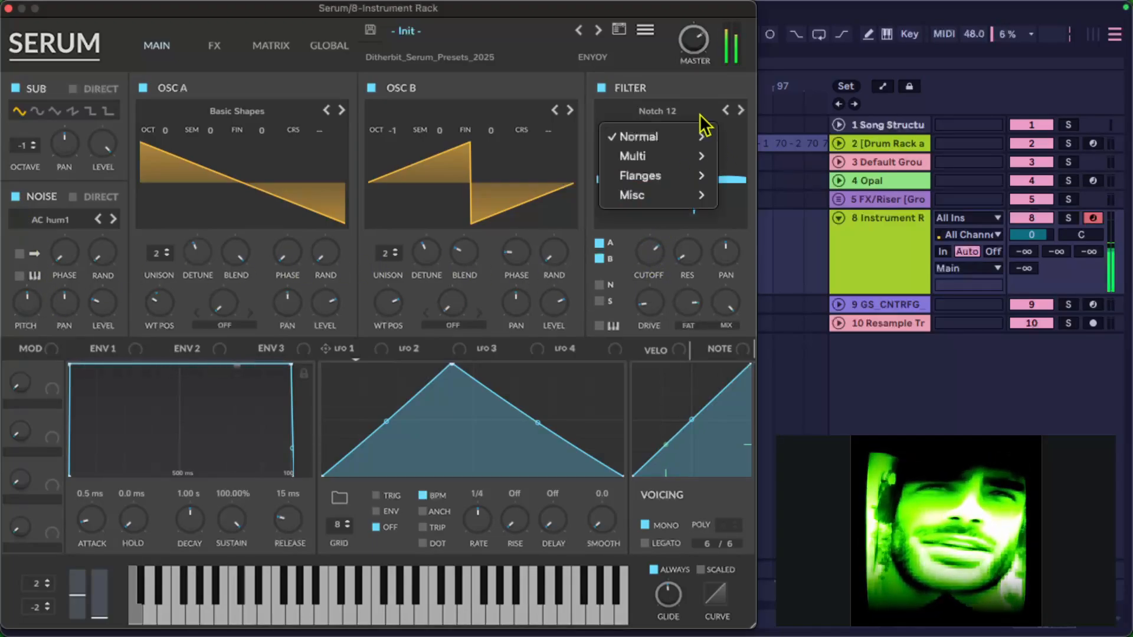
mouse_move(699, 139)
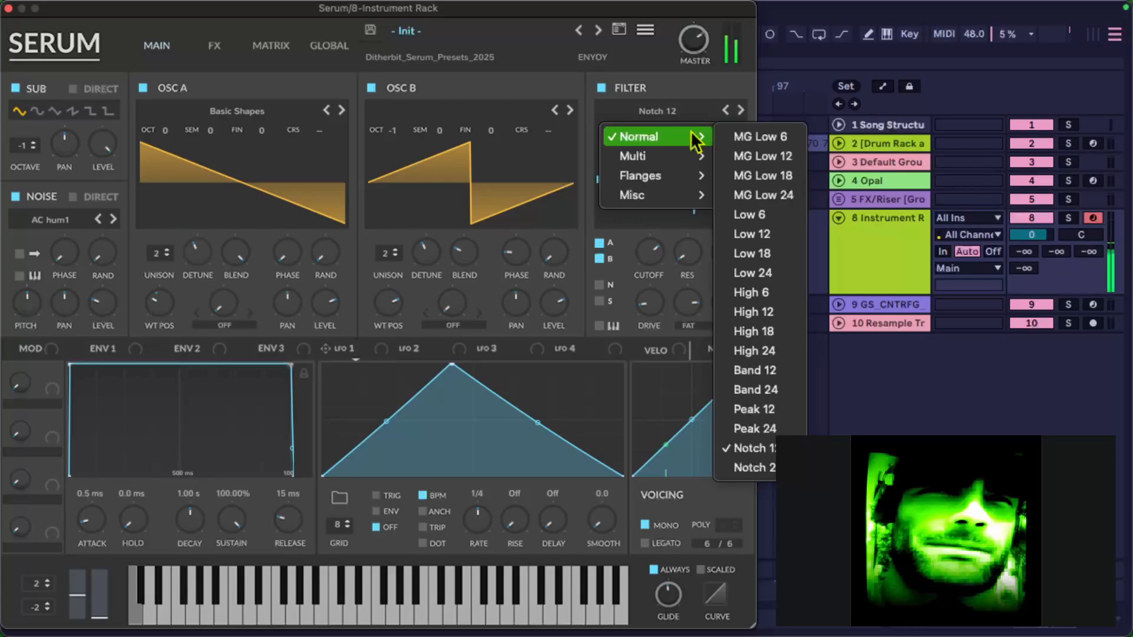
click(761, 466)
drag(644, 250, 650, 291)
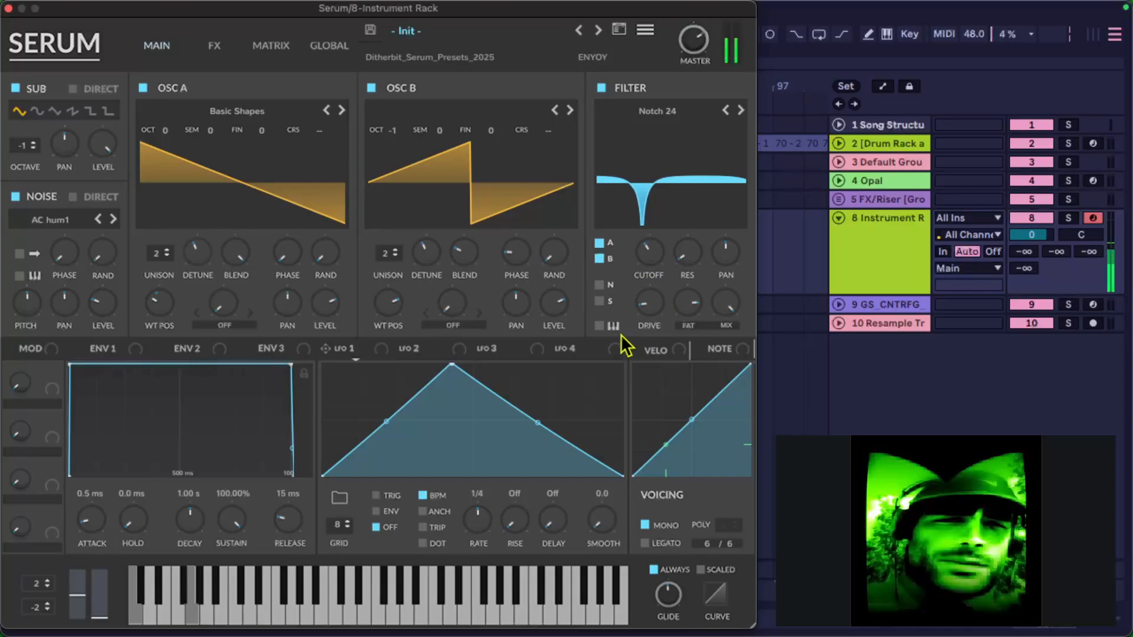
Step: Enable keyboard tracking for both the filter and the noise oscillator, and raise the filter cutoff slightly towards midway
click(598, 326)
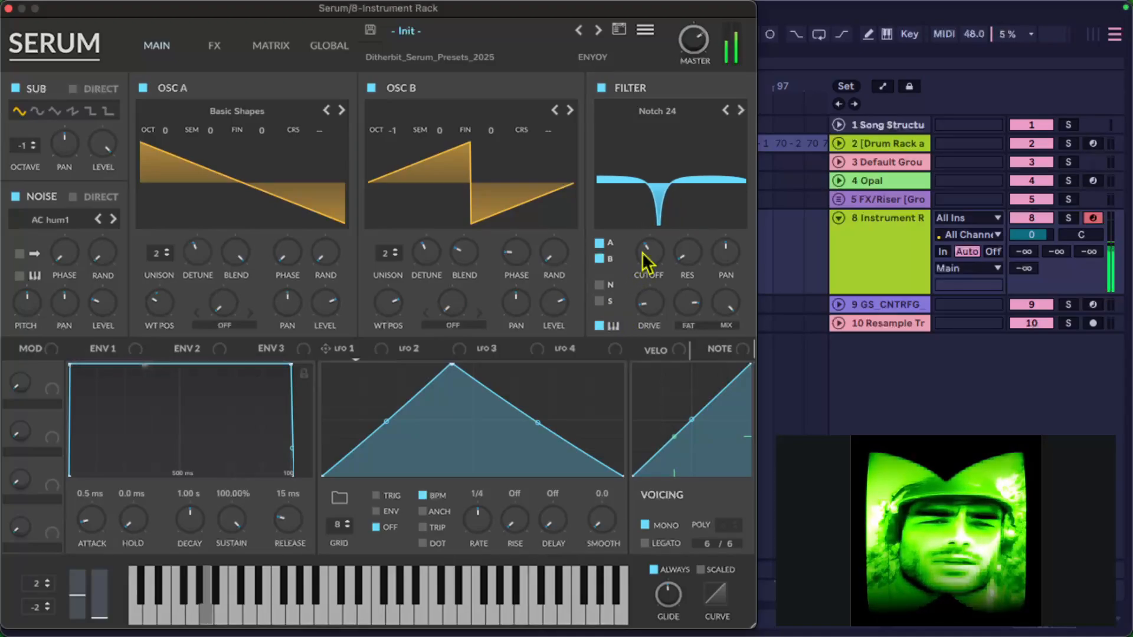
mouse_move(650, 254)
drag(650, 264, 698, 276)
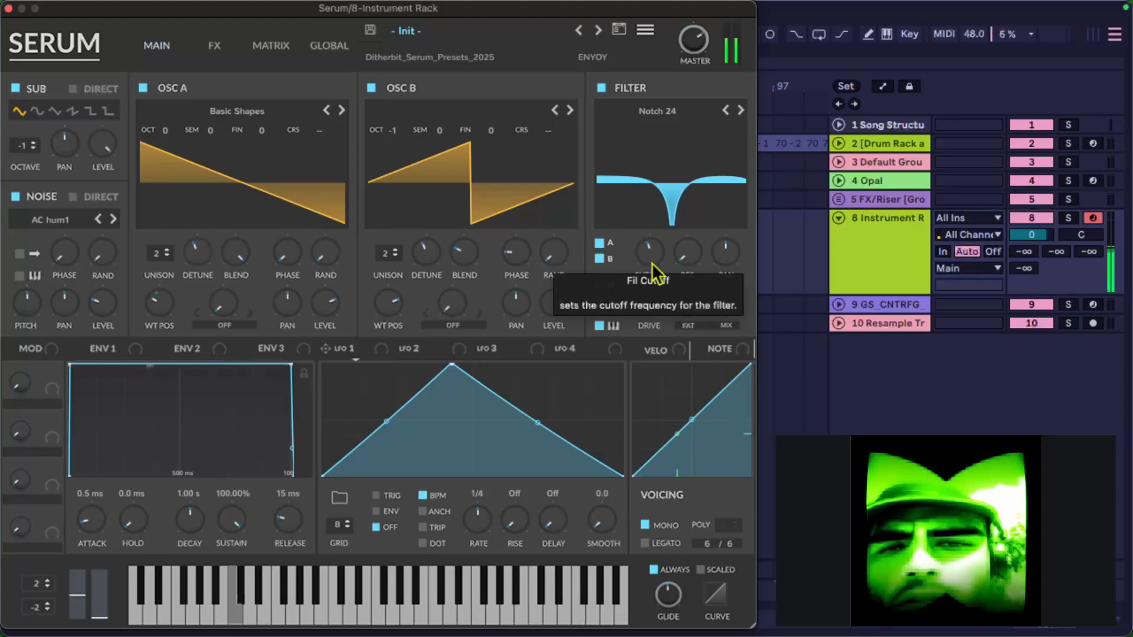
click(18, 276)
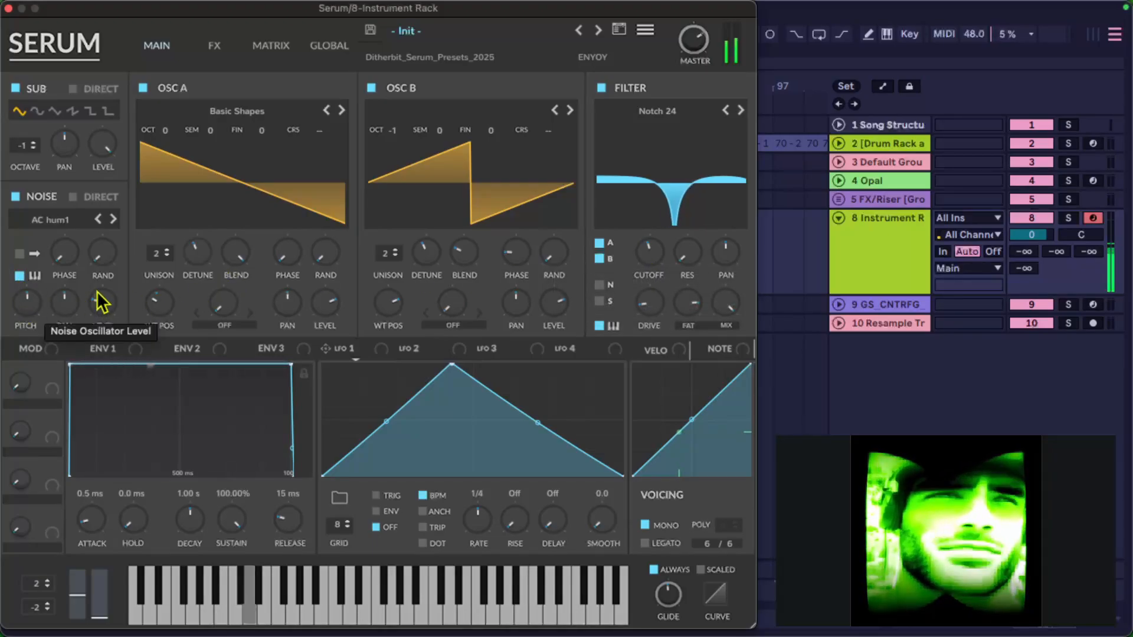